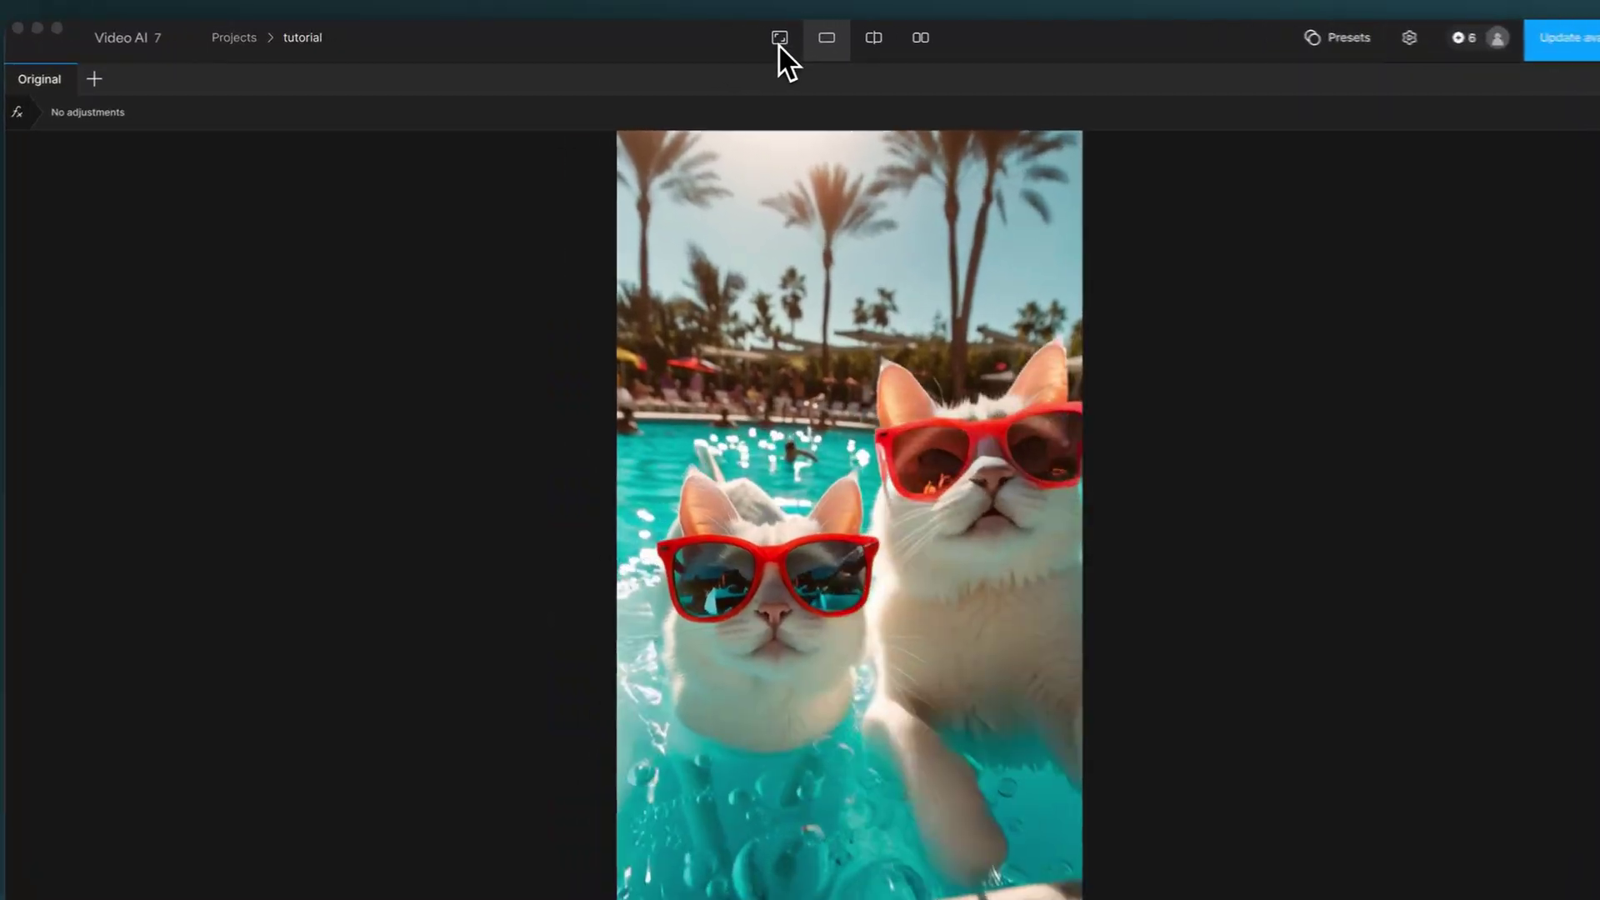
- Exit full preview, show the Original and Untitled clips side by side, and pause near 00:00:01
left_click(738, 38)
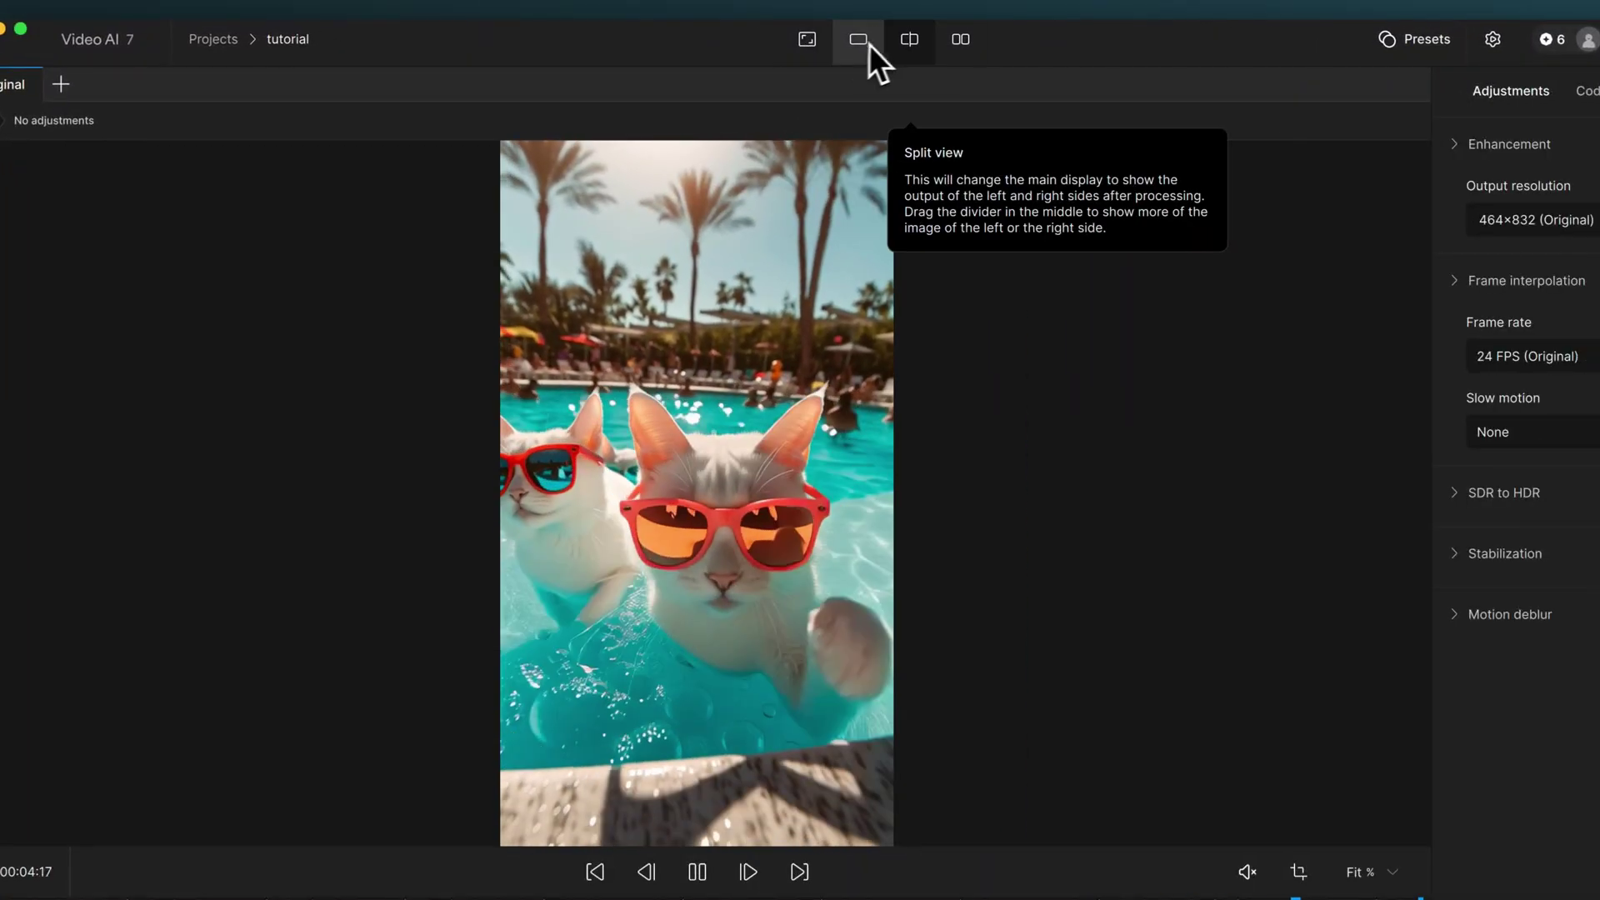
left_click(957, 43)
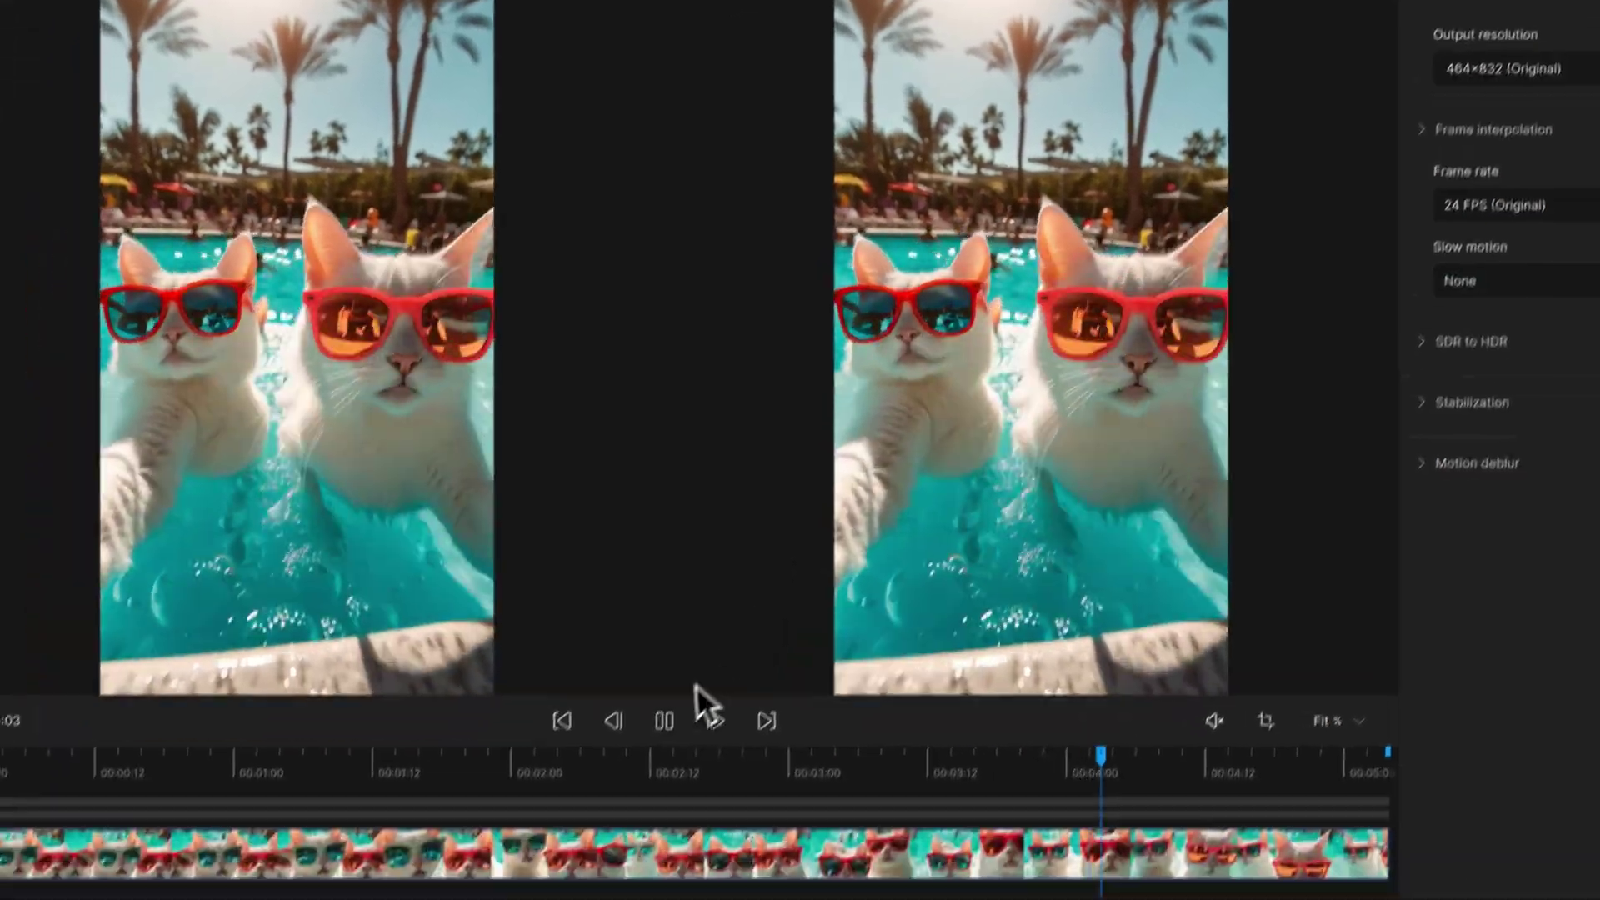
left_click(666, 722)
left_click(373, 771)
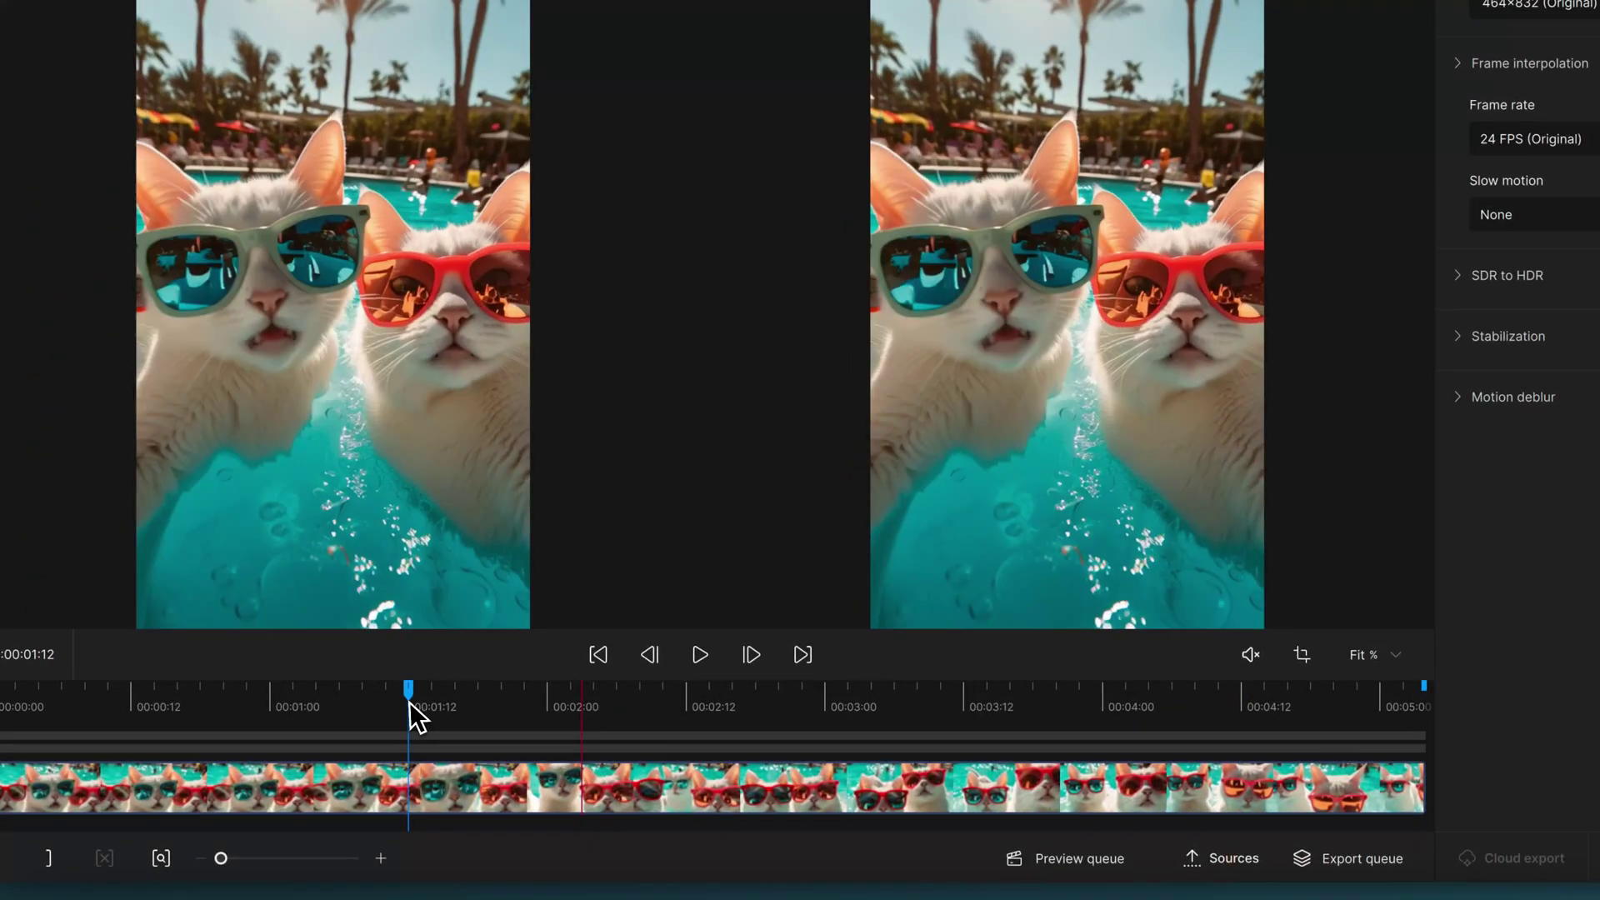
left_click_drag(410, 706, 287, 706)
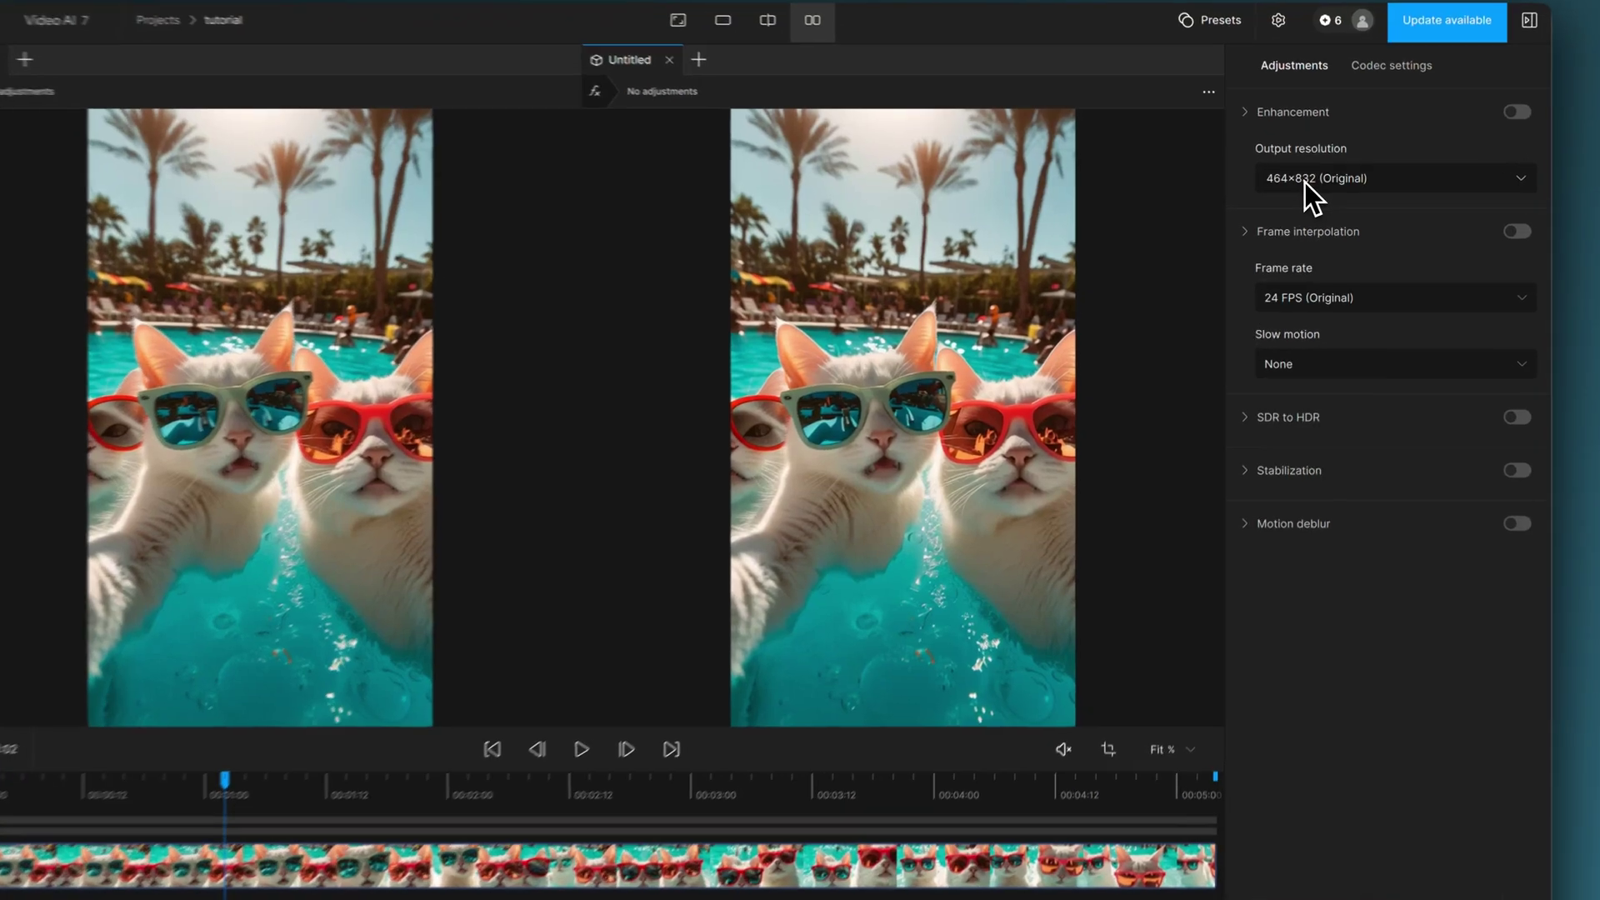
- Set a custom output resolution that prioritizes width, with the width changed from 464 to 1080
left_click(1309, 182)
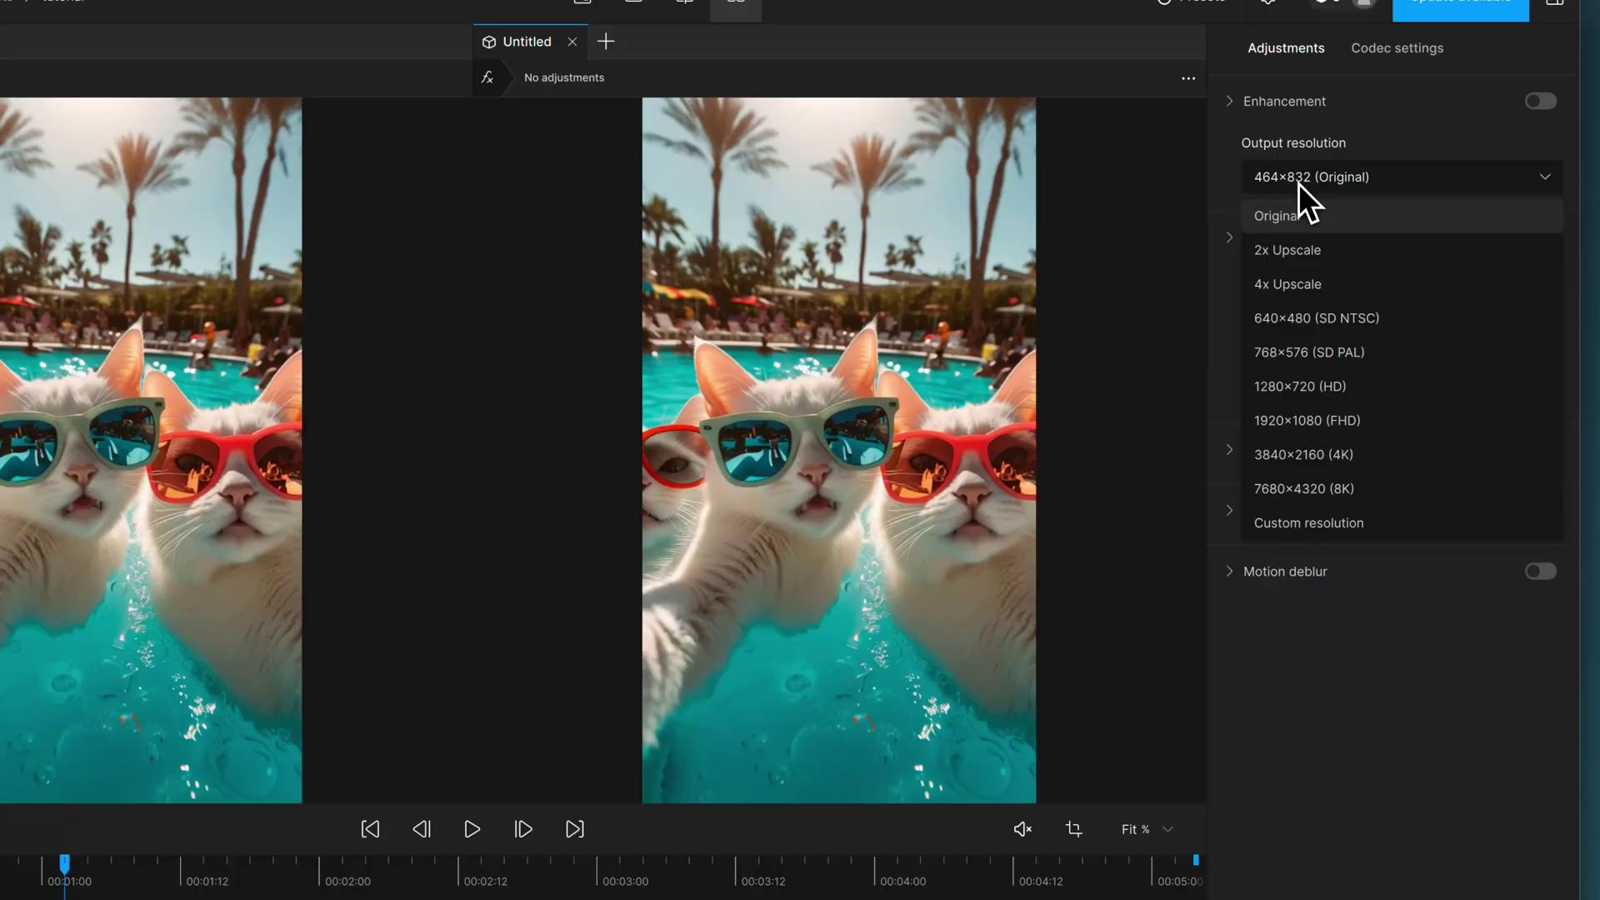
left_click(1349, 525)
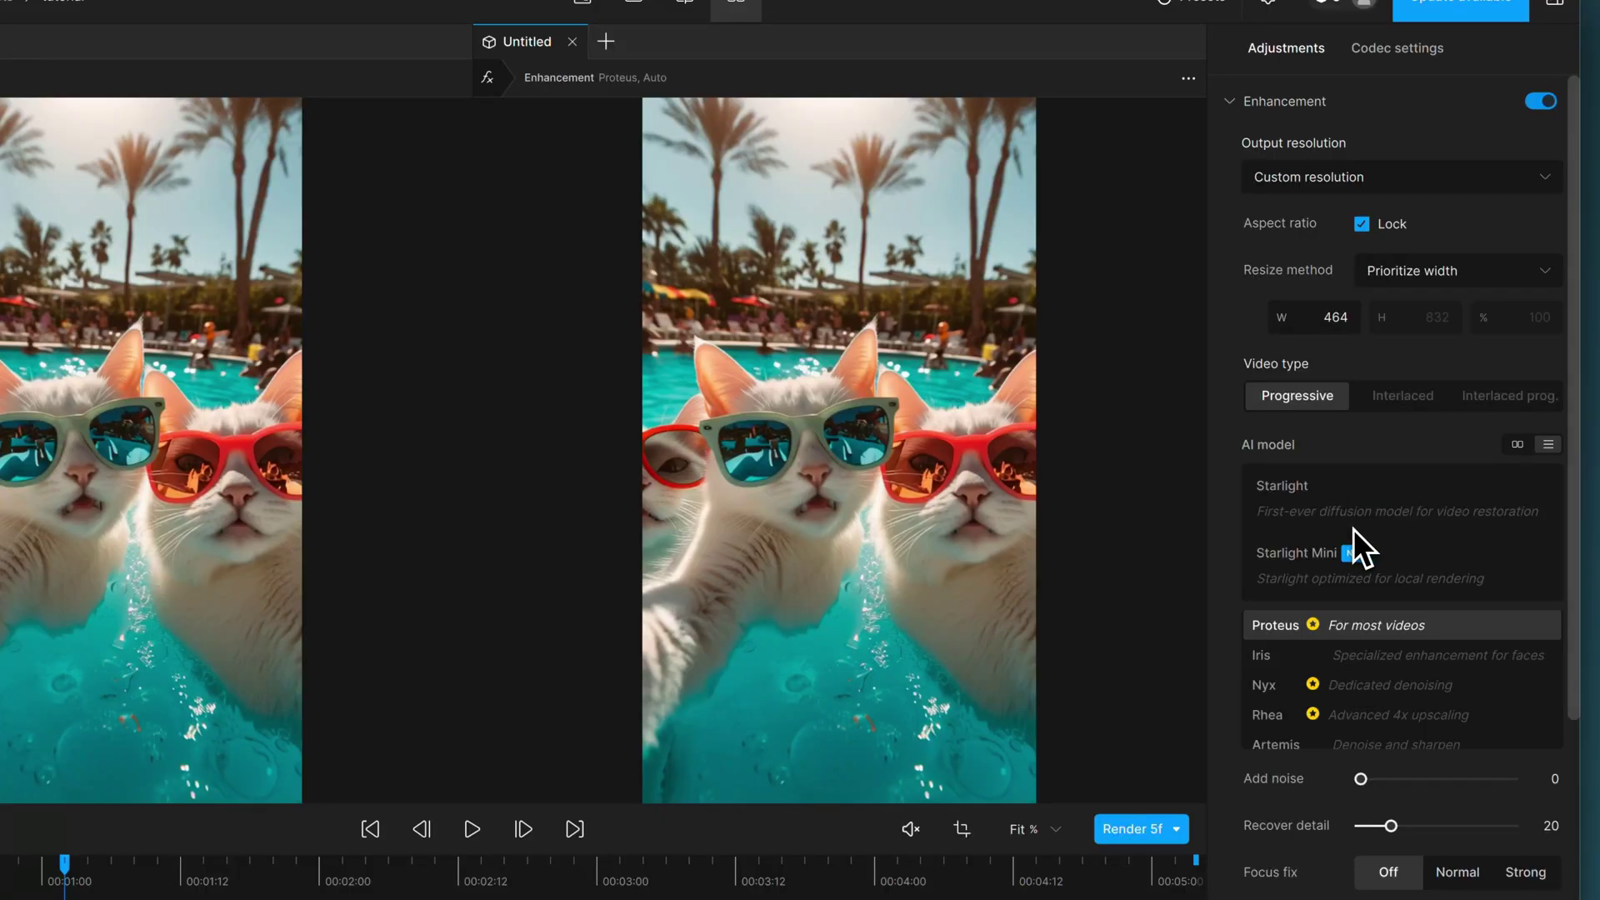
left_click(1432, 275)
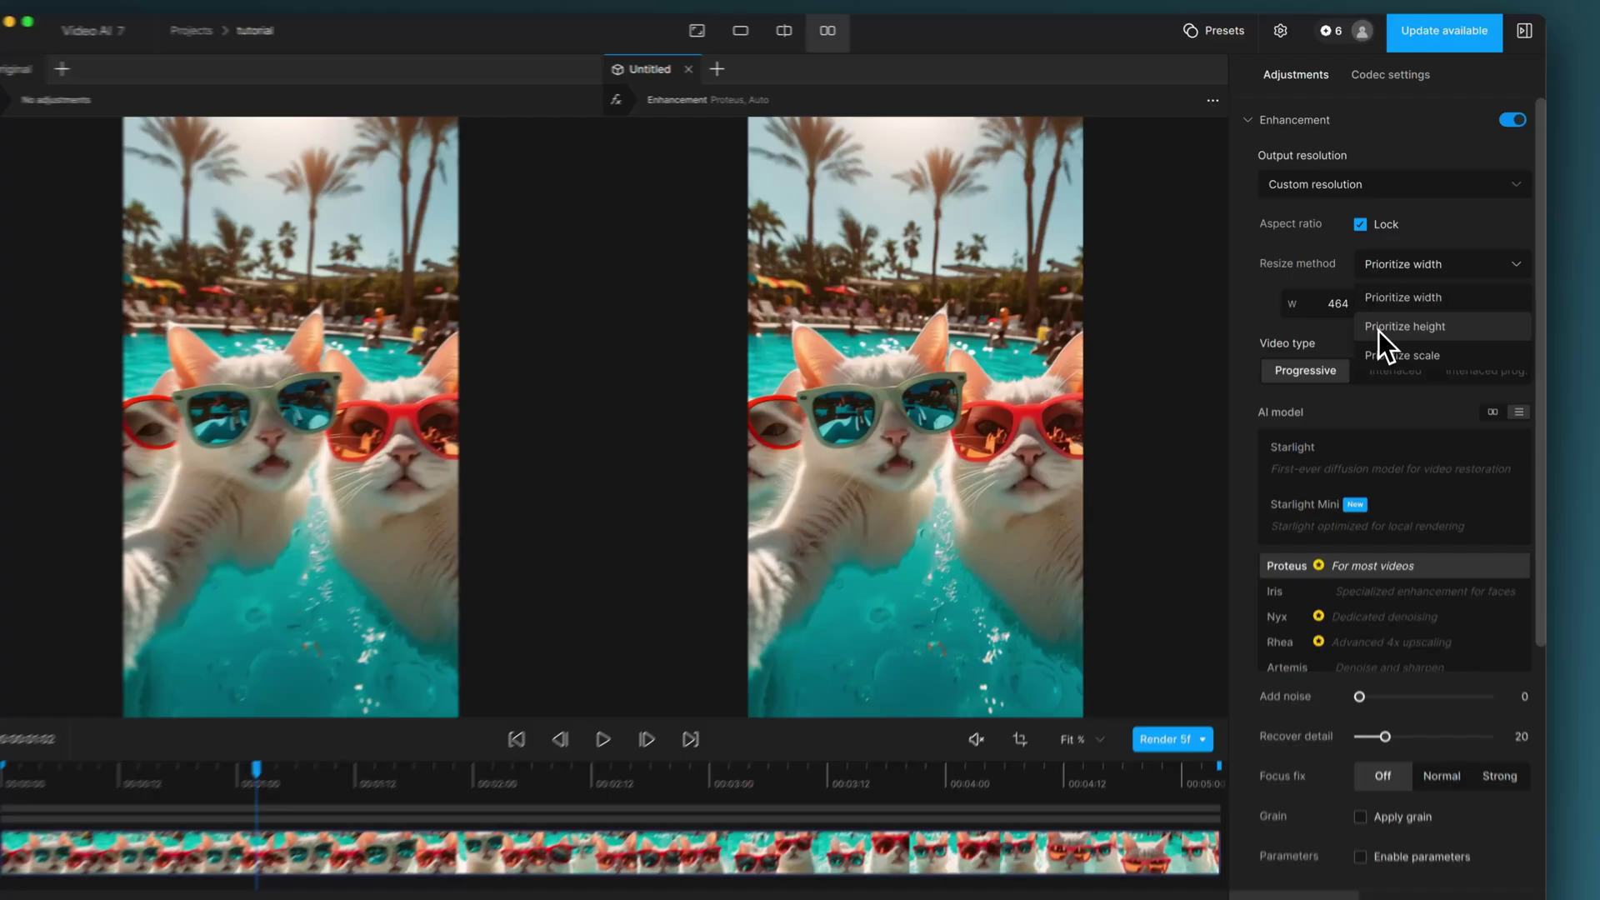
left_click(1380, 314)
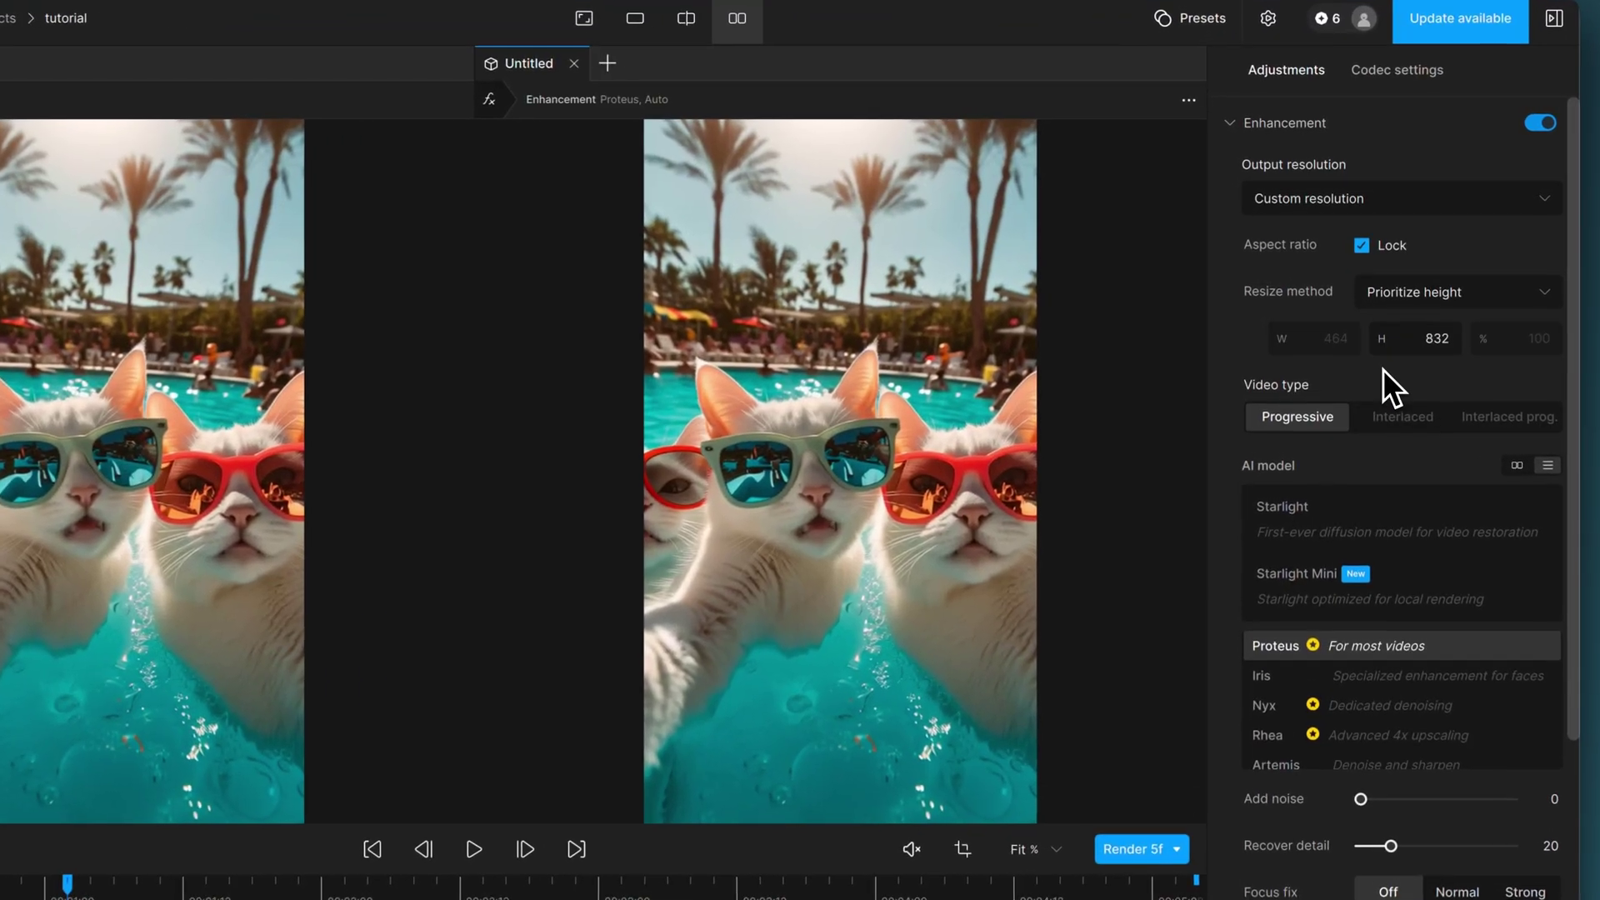
left_click(1421, 298)
left_click(1428, 332)
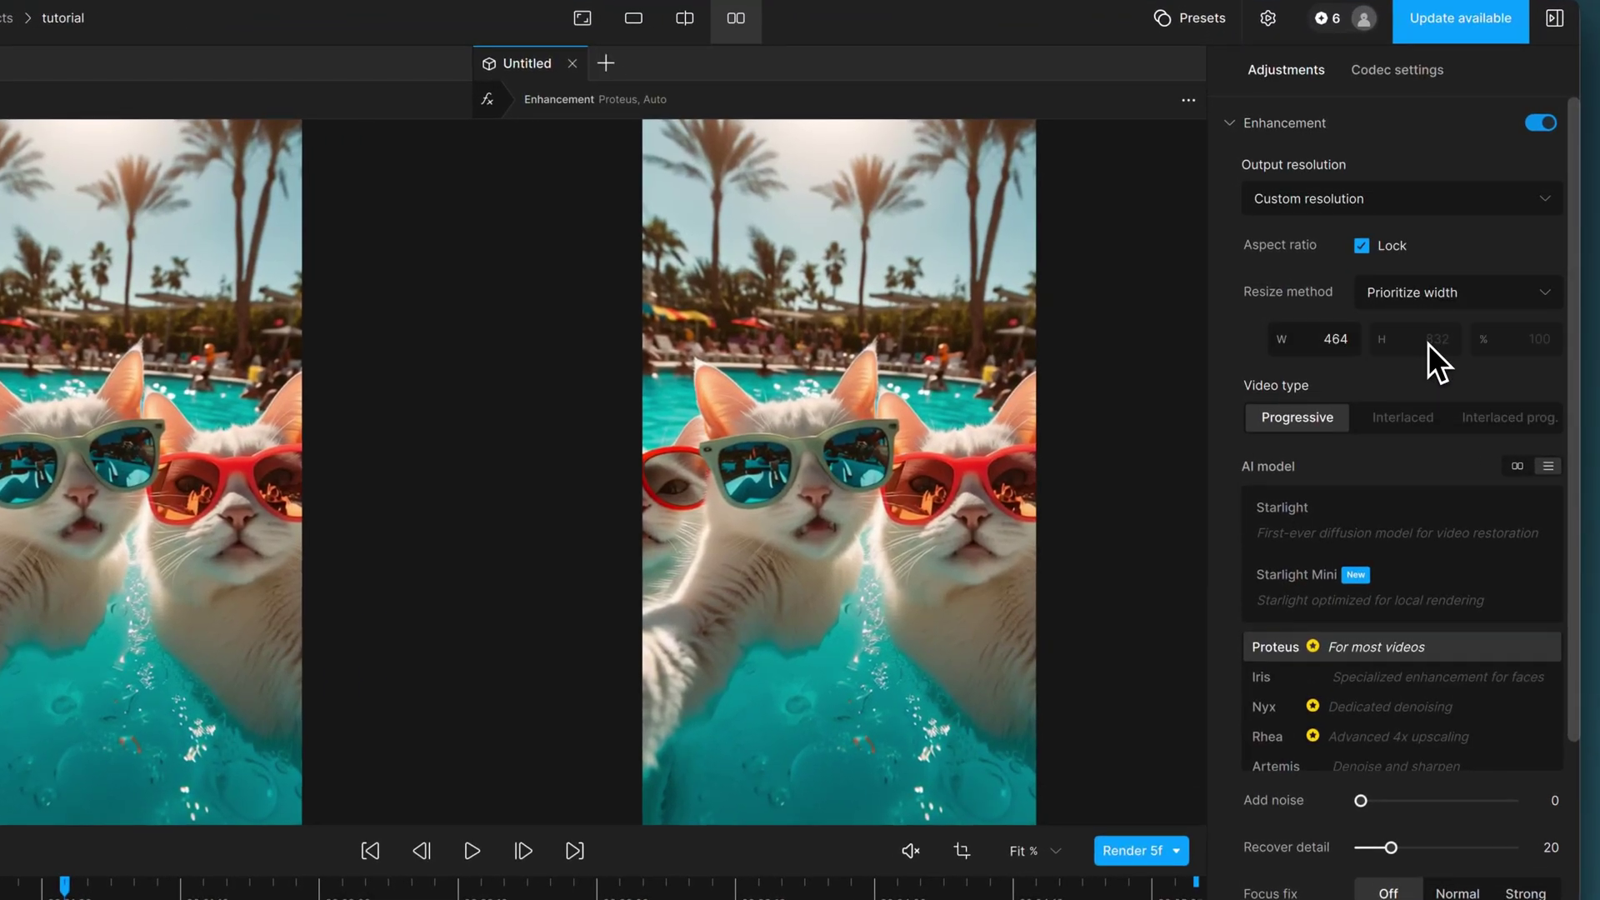
left_click_drag(1326, 340, 1362, 342)
type("1080")
key("Return")
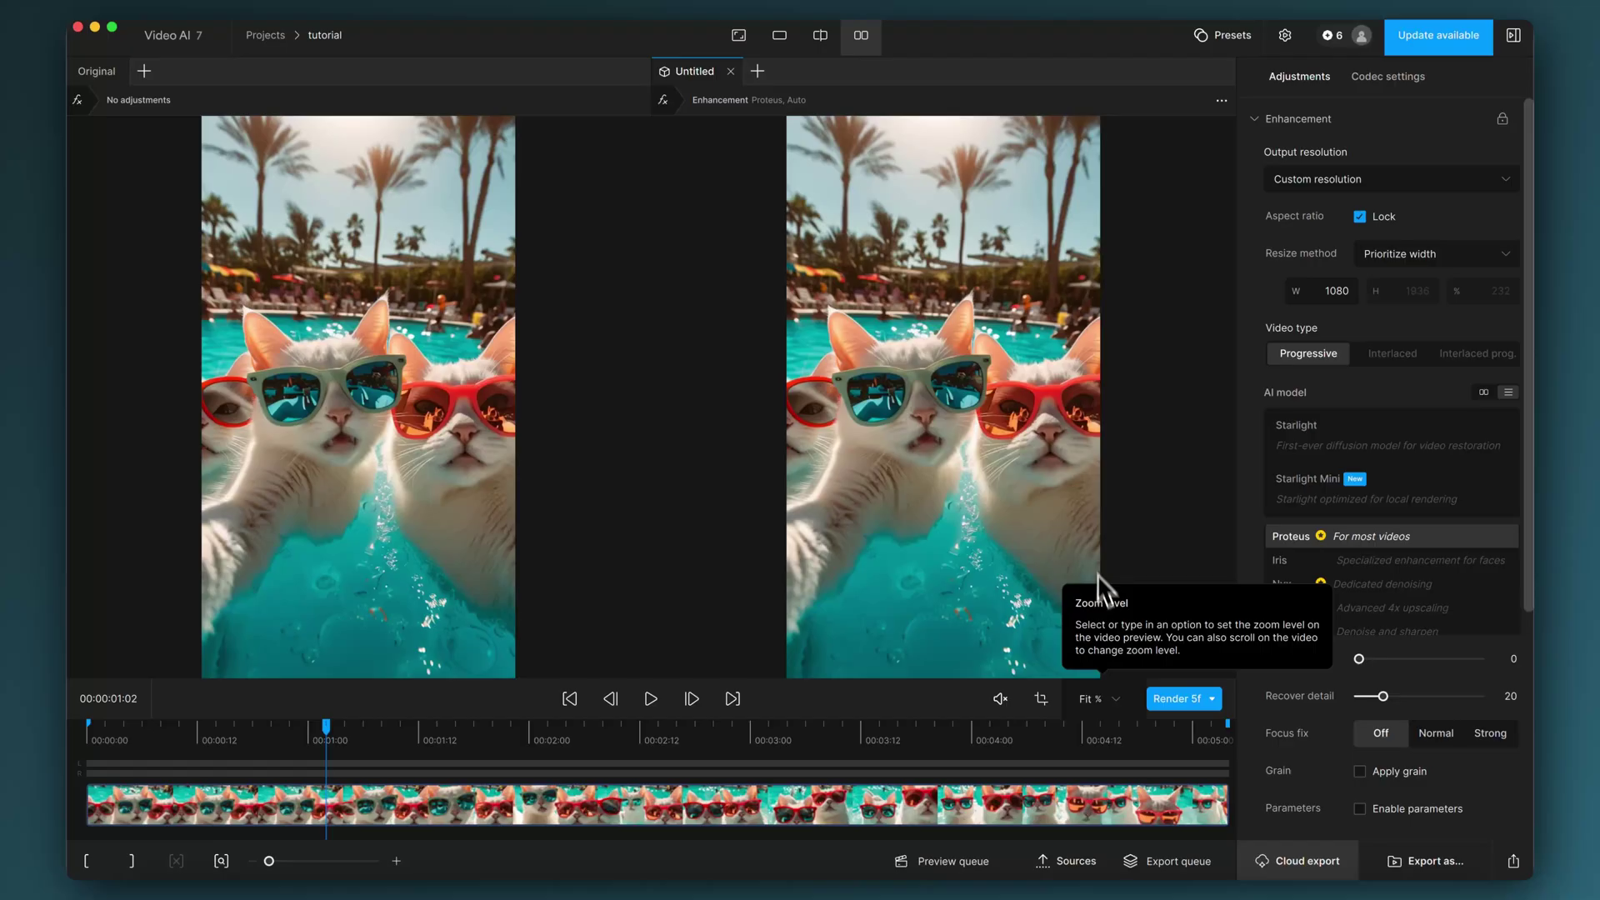
- Zoom both previews to 100% on the cat's face and set preview render length to Min (5 frames)
left_click(1117, 699)
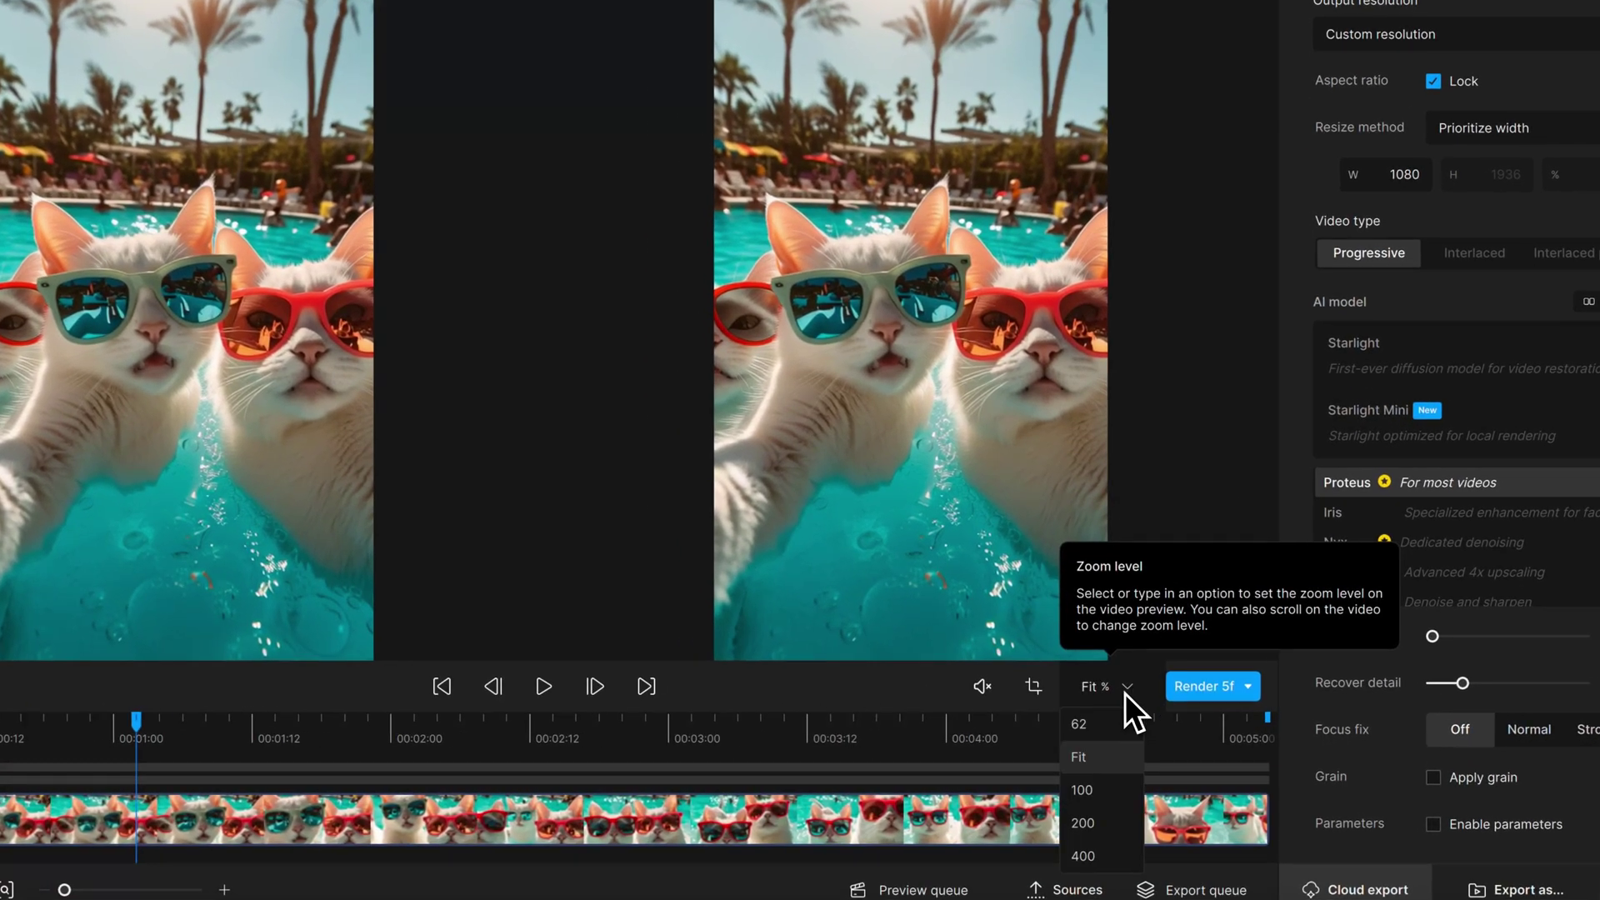
left_click(1102, 789)
left_click_drag(1058, 475, 1100, 293)
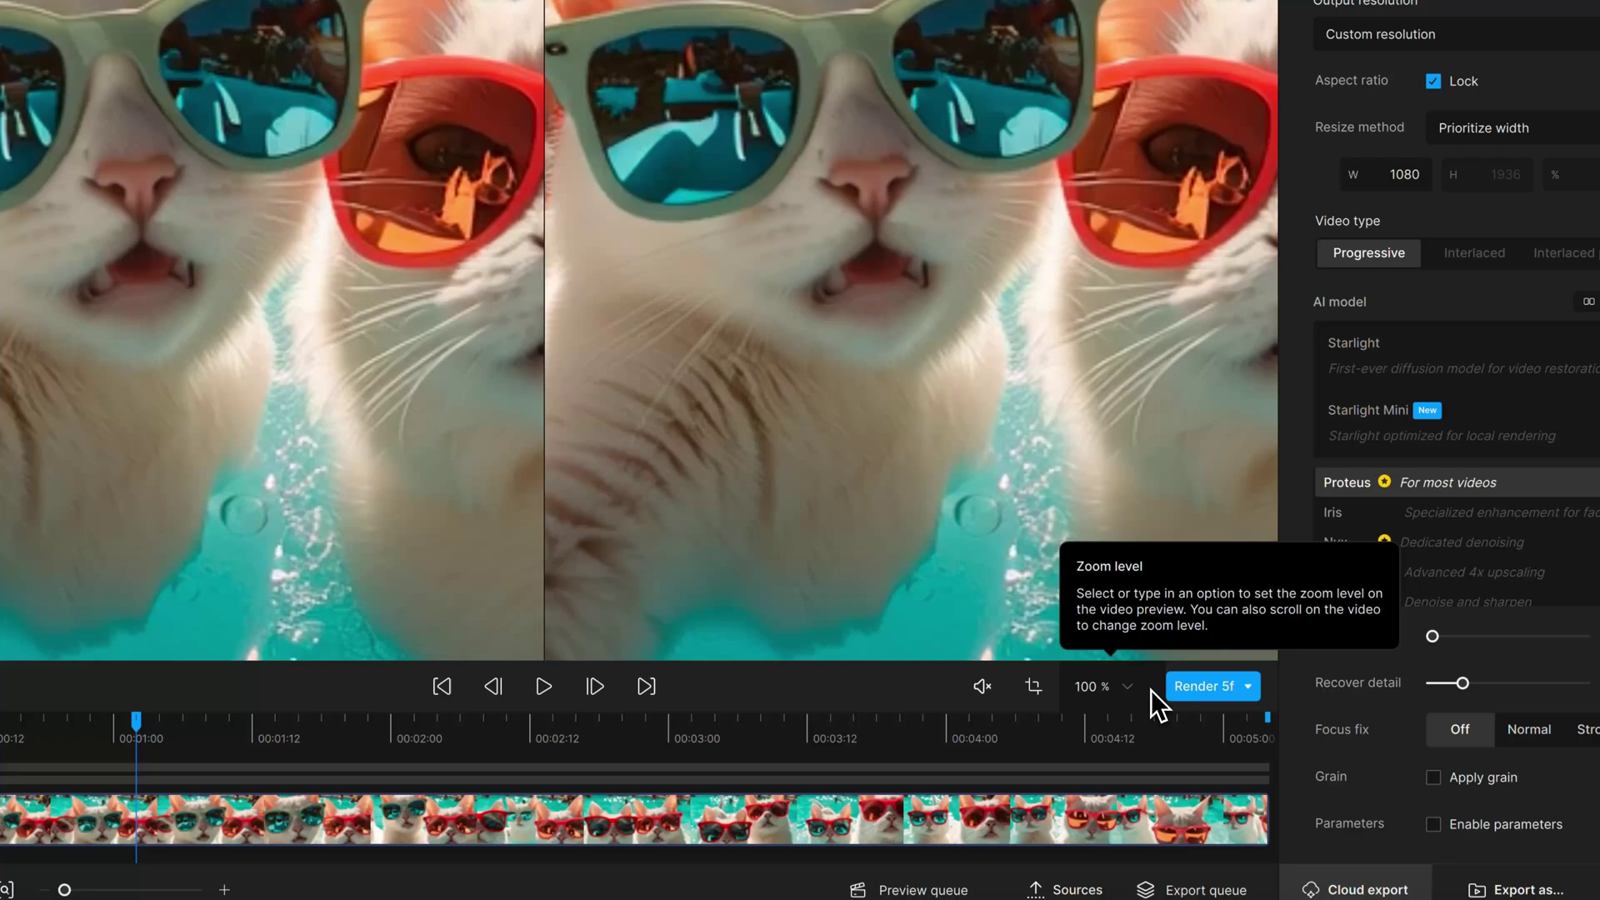
left_click(1247, 688)
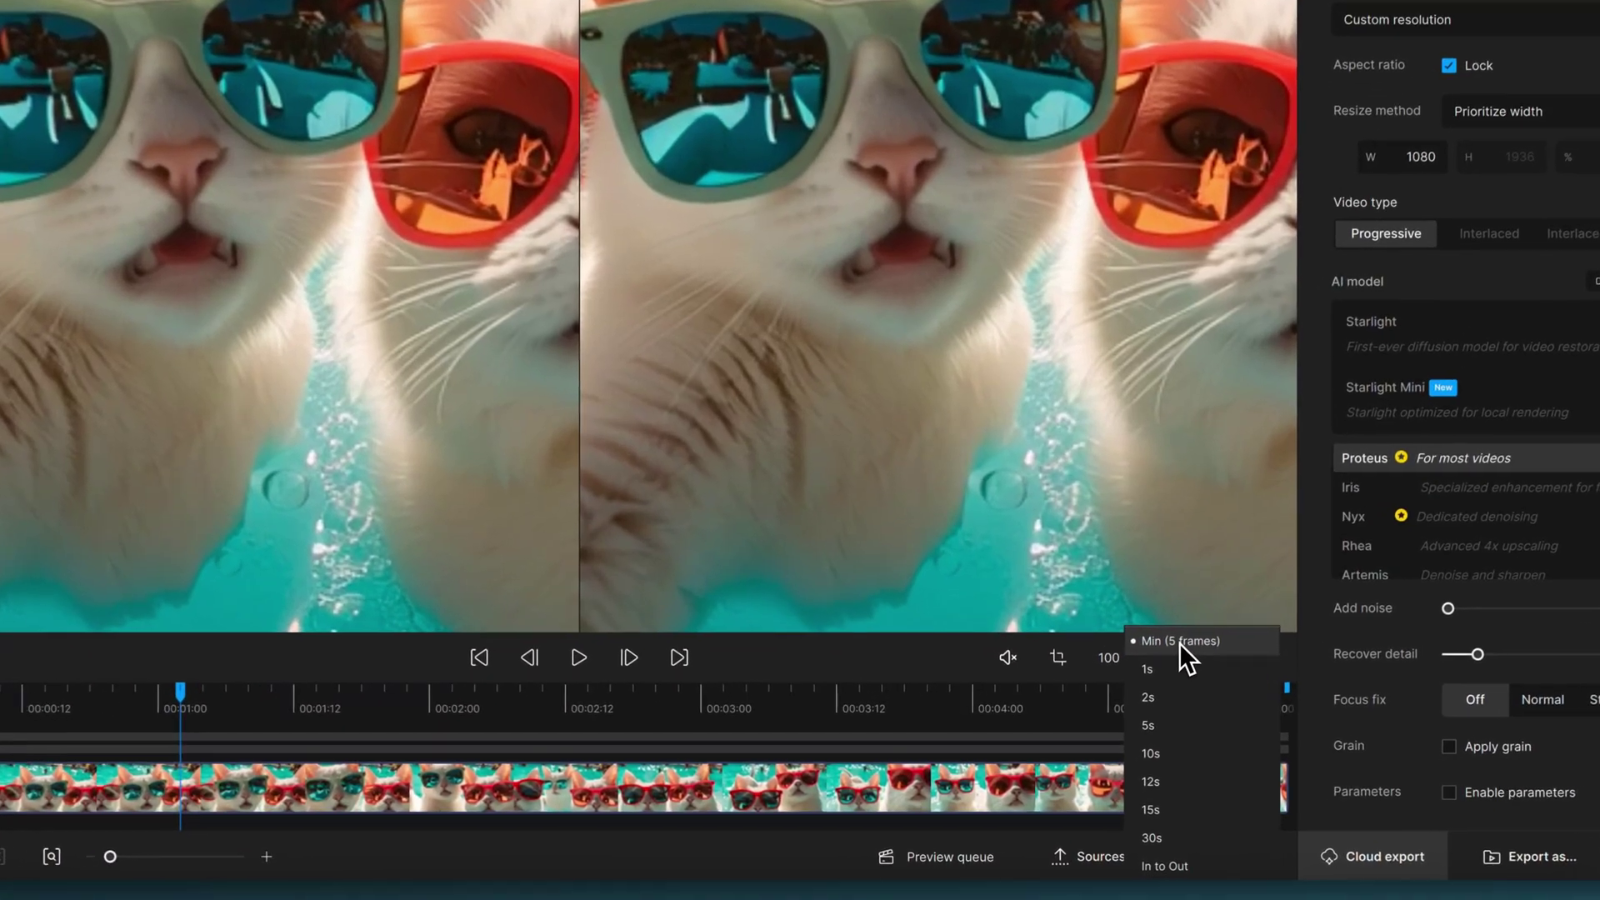
left_click(1178, 642)
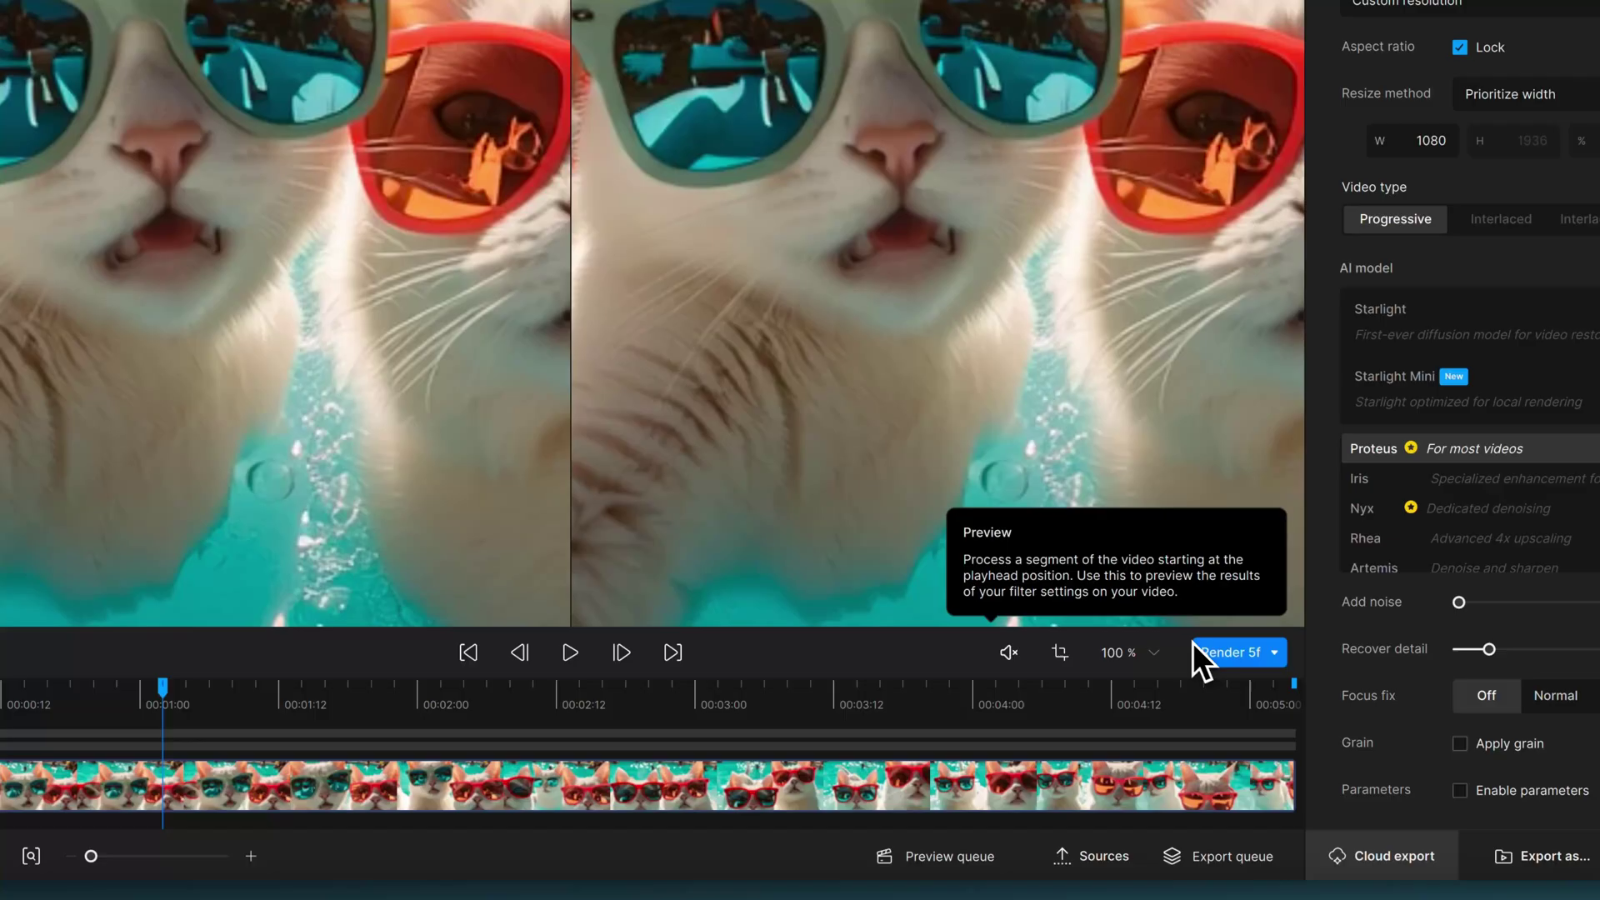
- Render a 5-frame Proteus preview at the current playhead position
left_click(1253, 658)
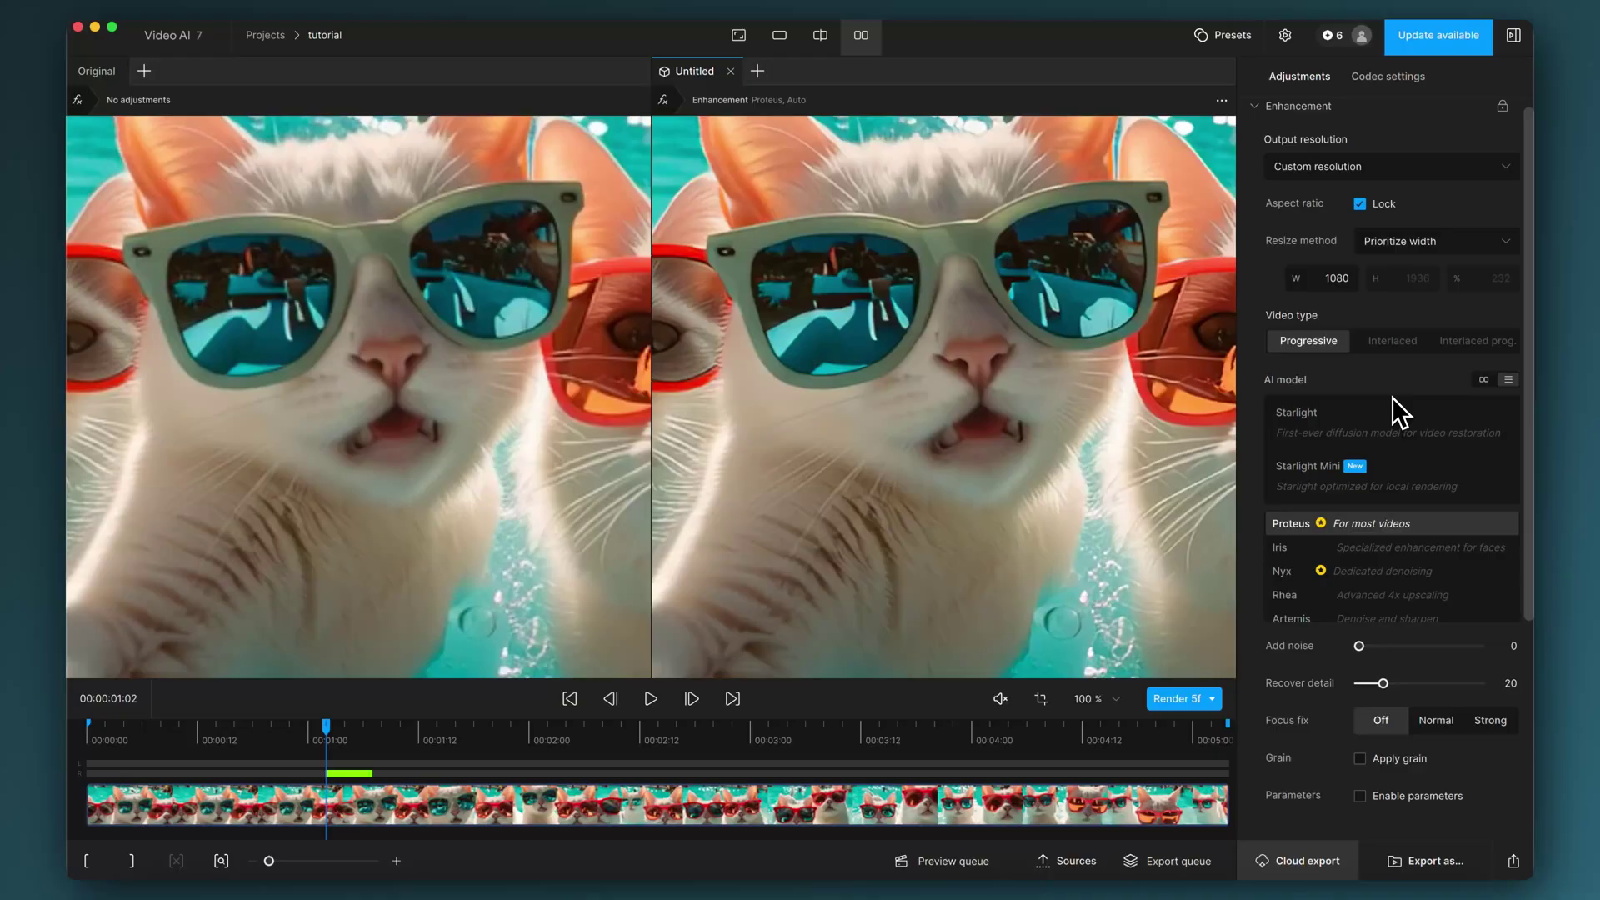
scroll(1380, 279, "down", 3)
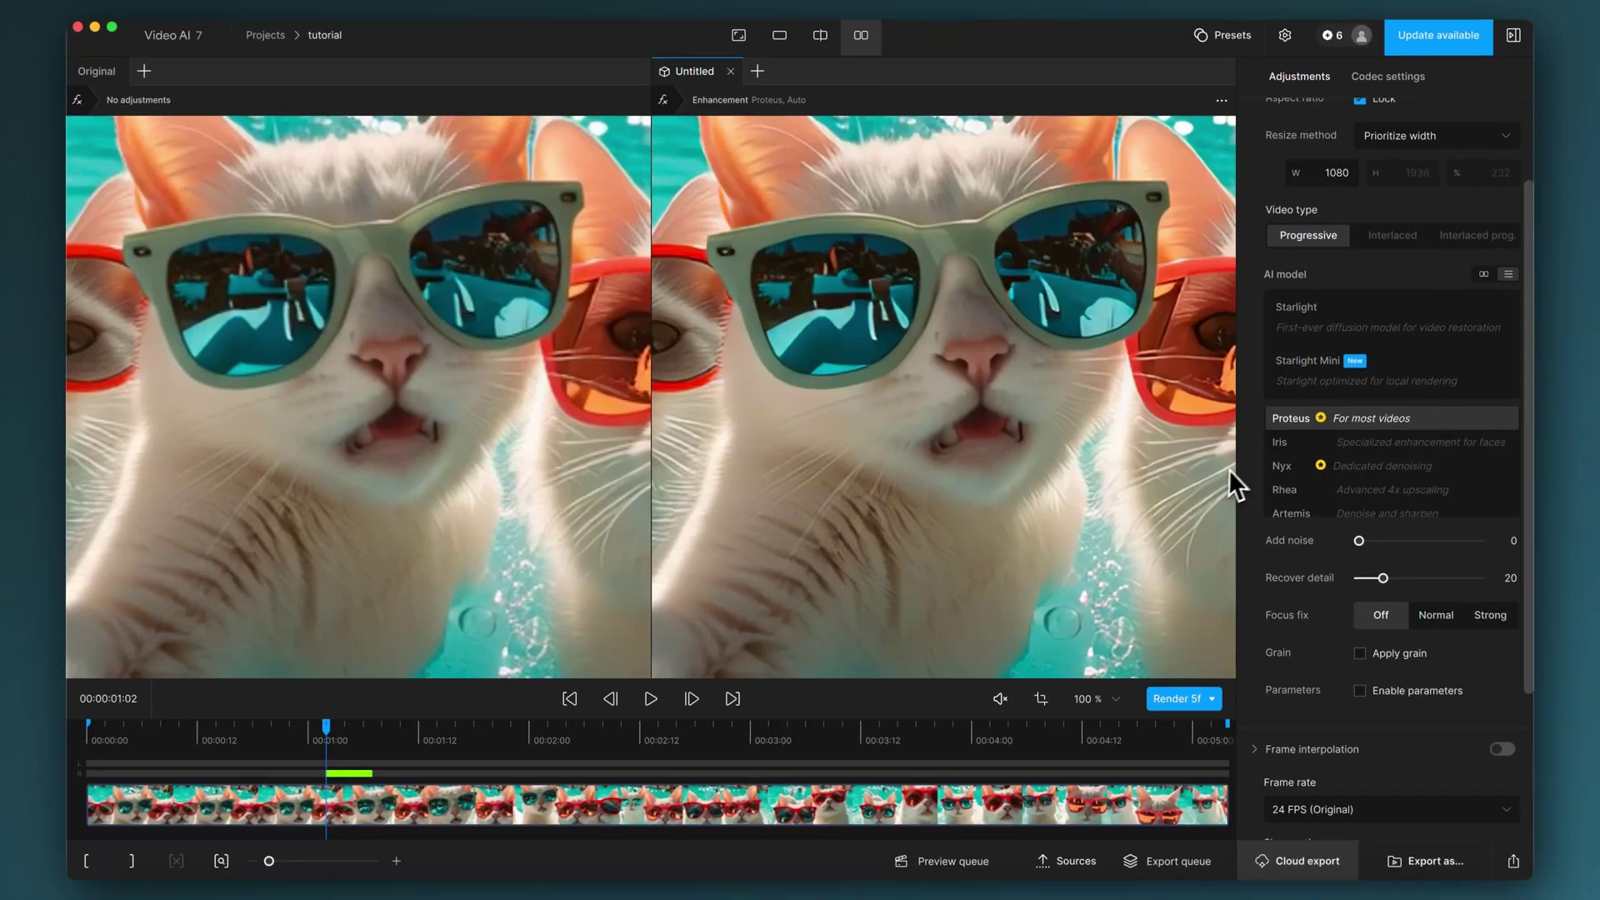
mouse_move(1297, 285)
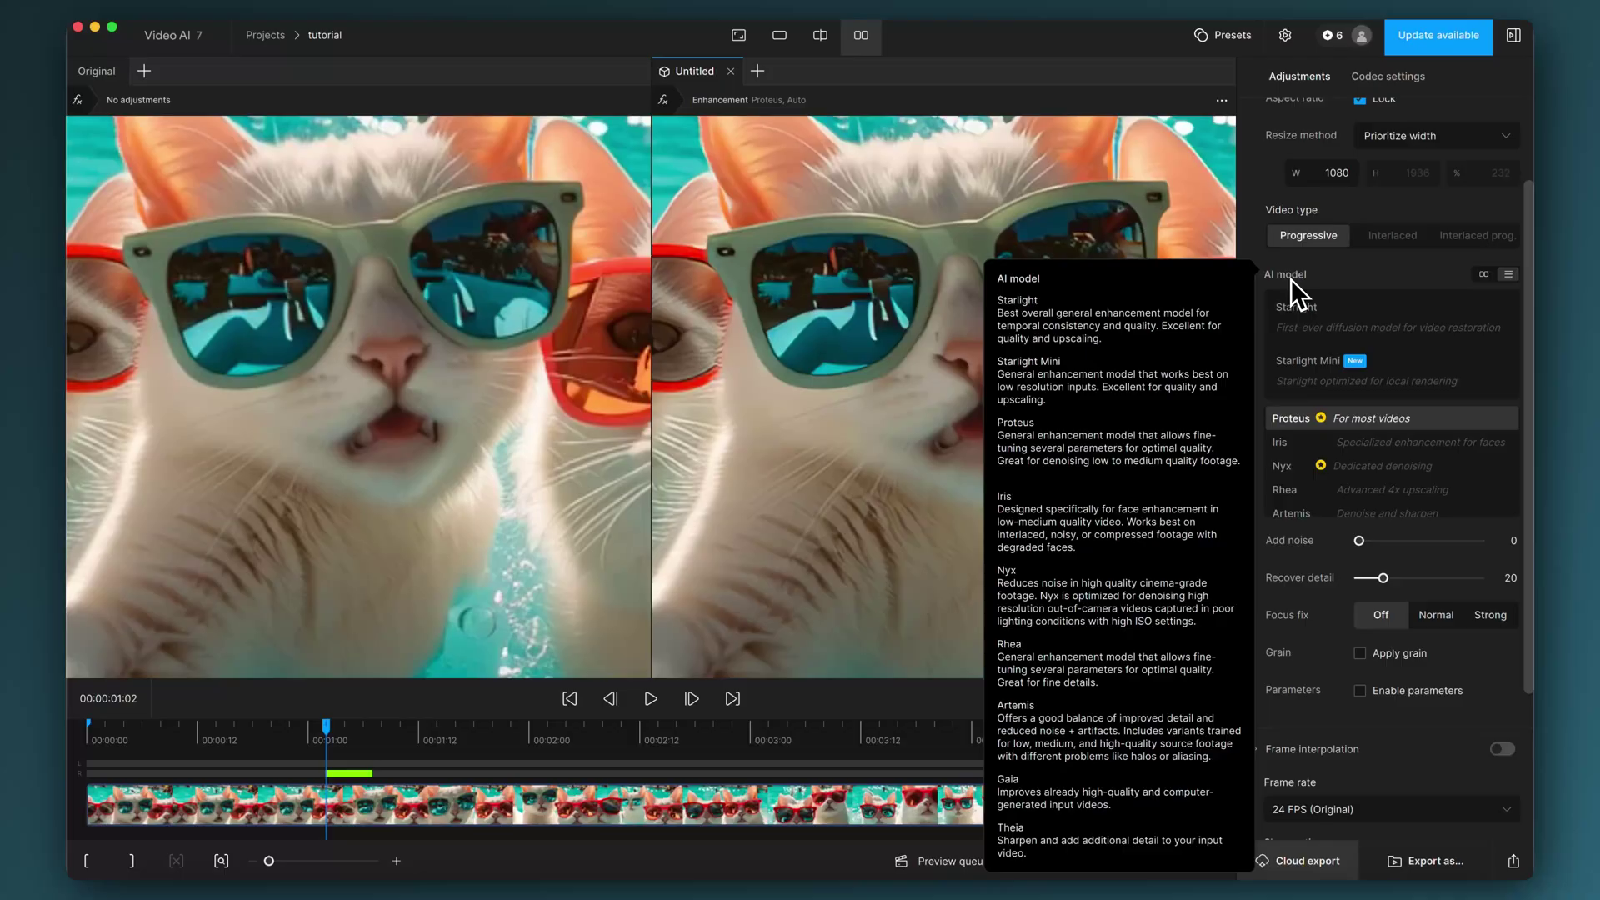
mouse_move(1291, 205)
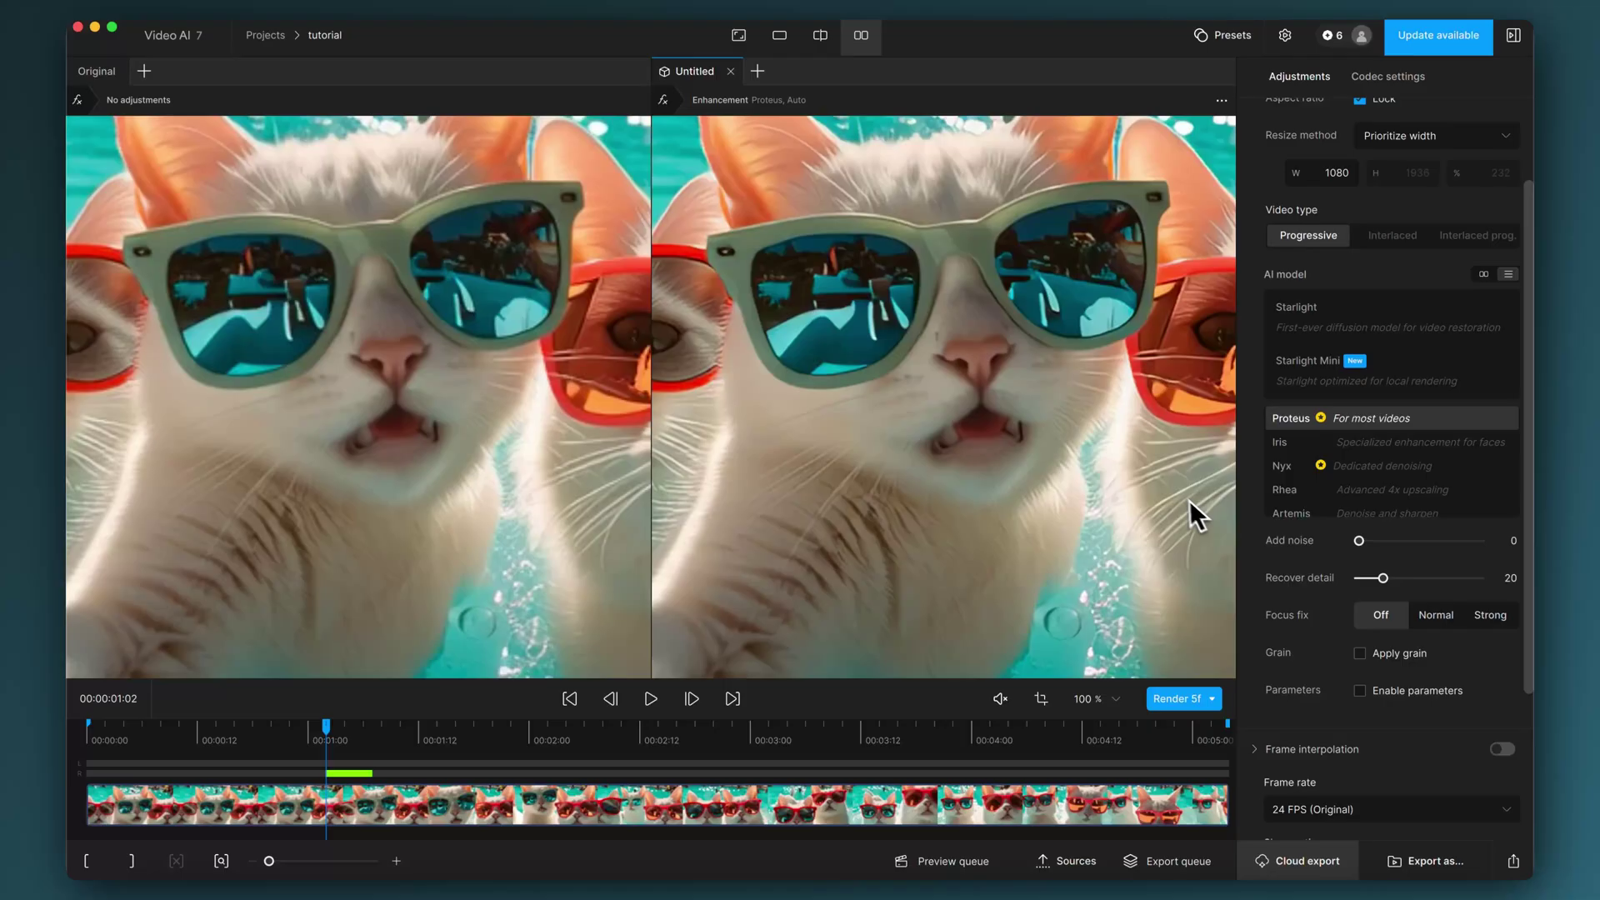
scroll(1300, 559, "down", 5)
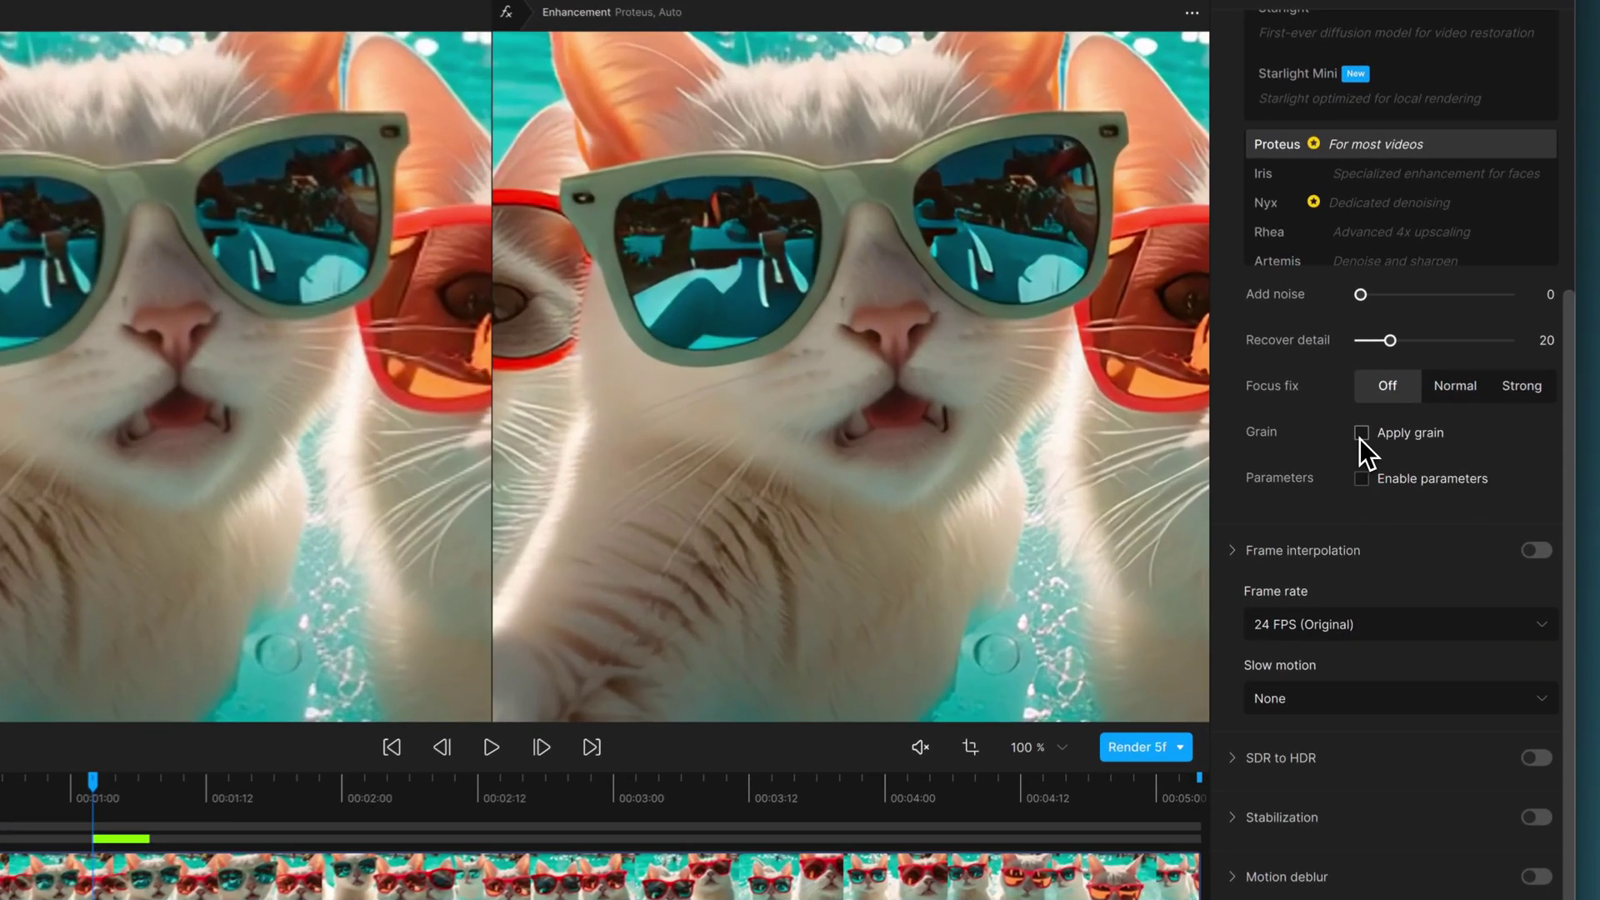
- Enable Apply grain with amount 2 and size 2, then render a fresh 5-frame preview
left_click(1360, 442)
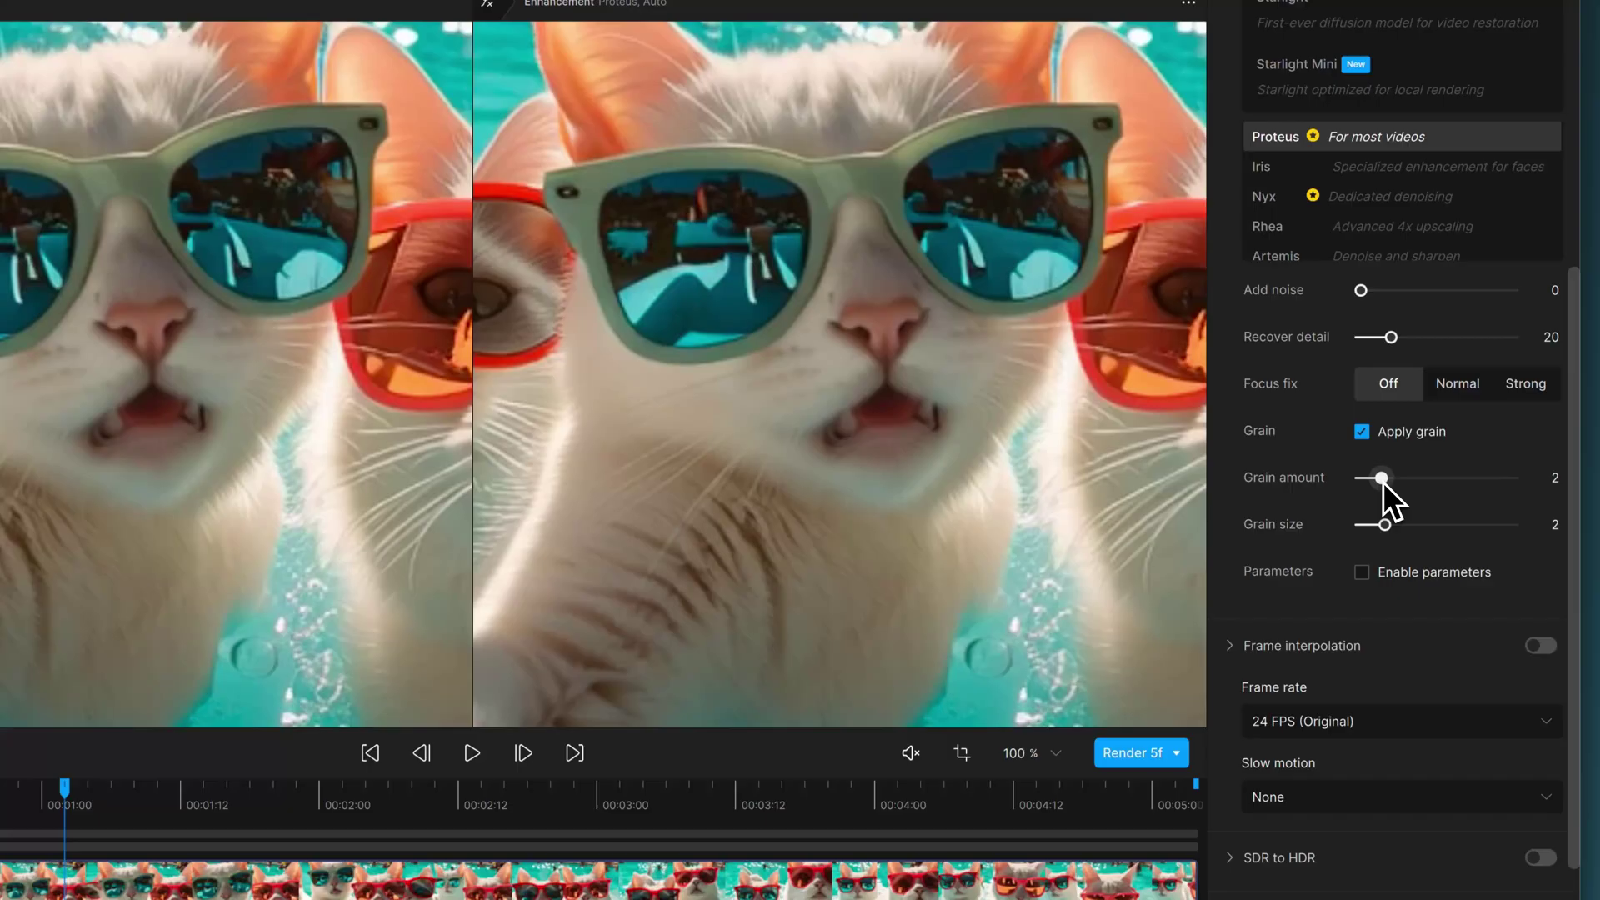
scroll(1383, 482, "down", 2)
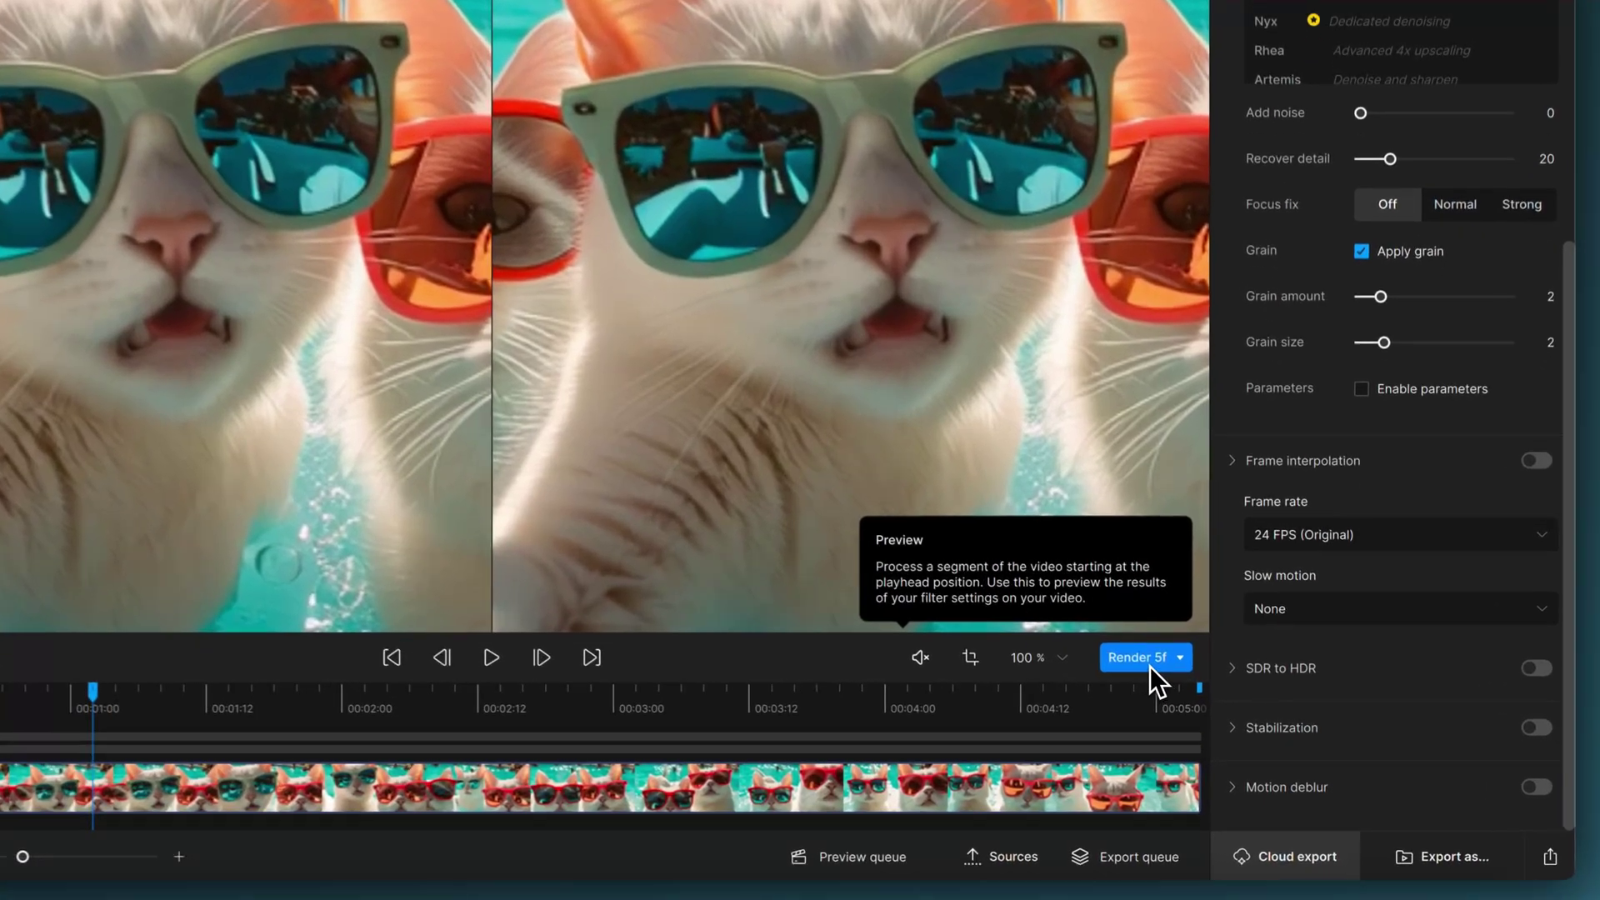
left_click(1182, 702)
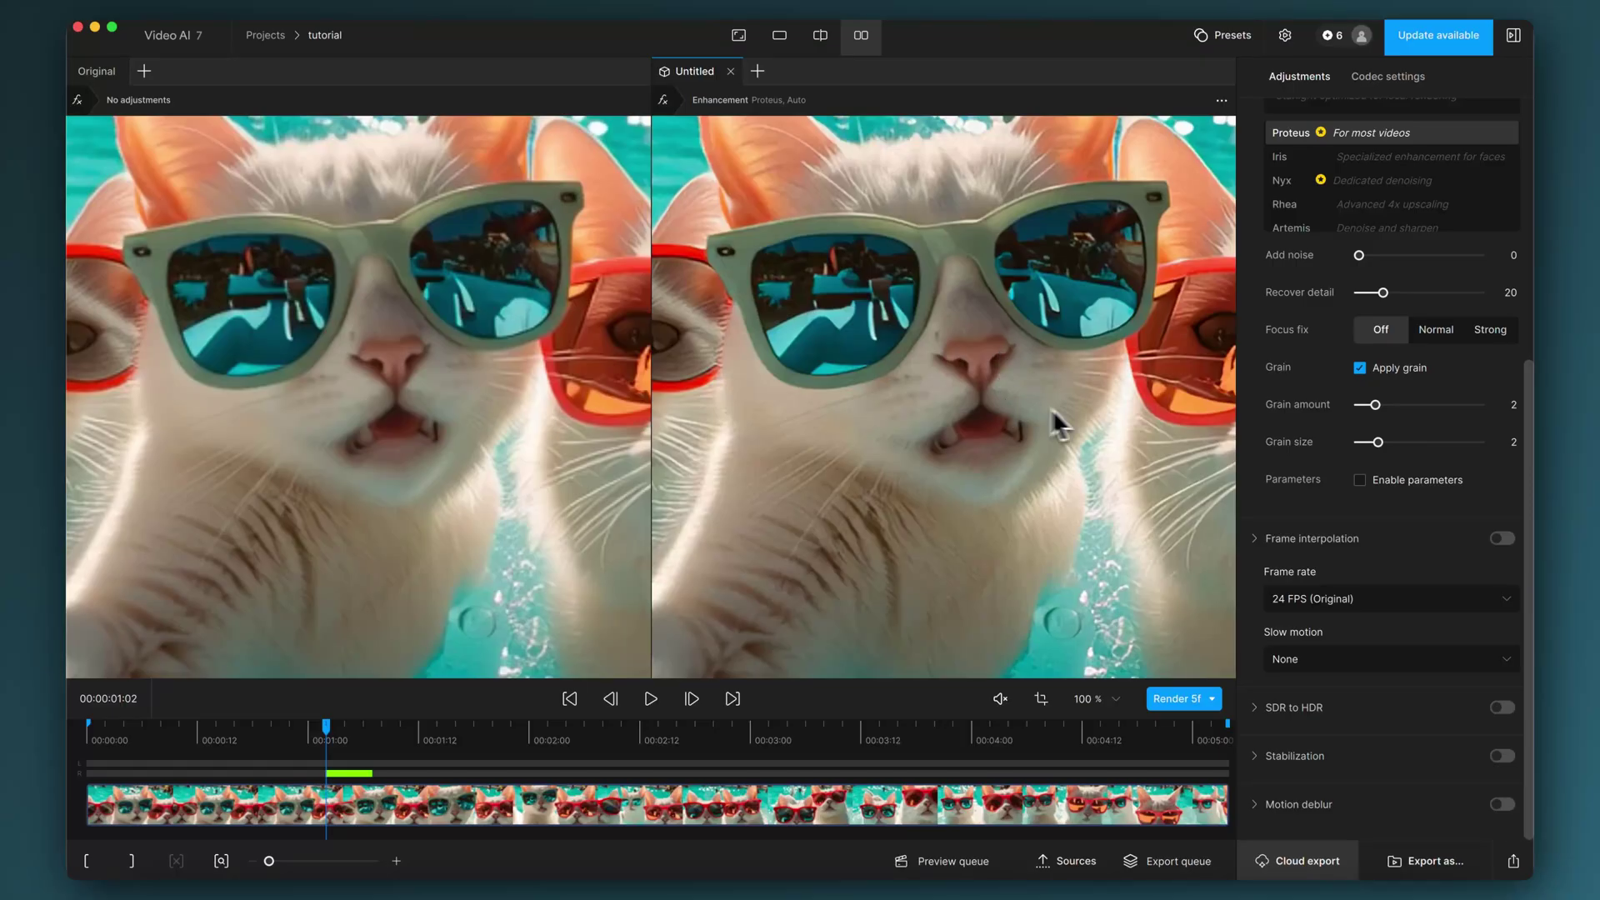
mouse_move(1290, 399)
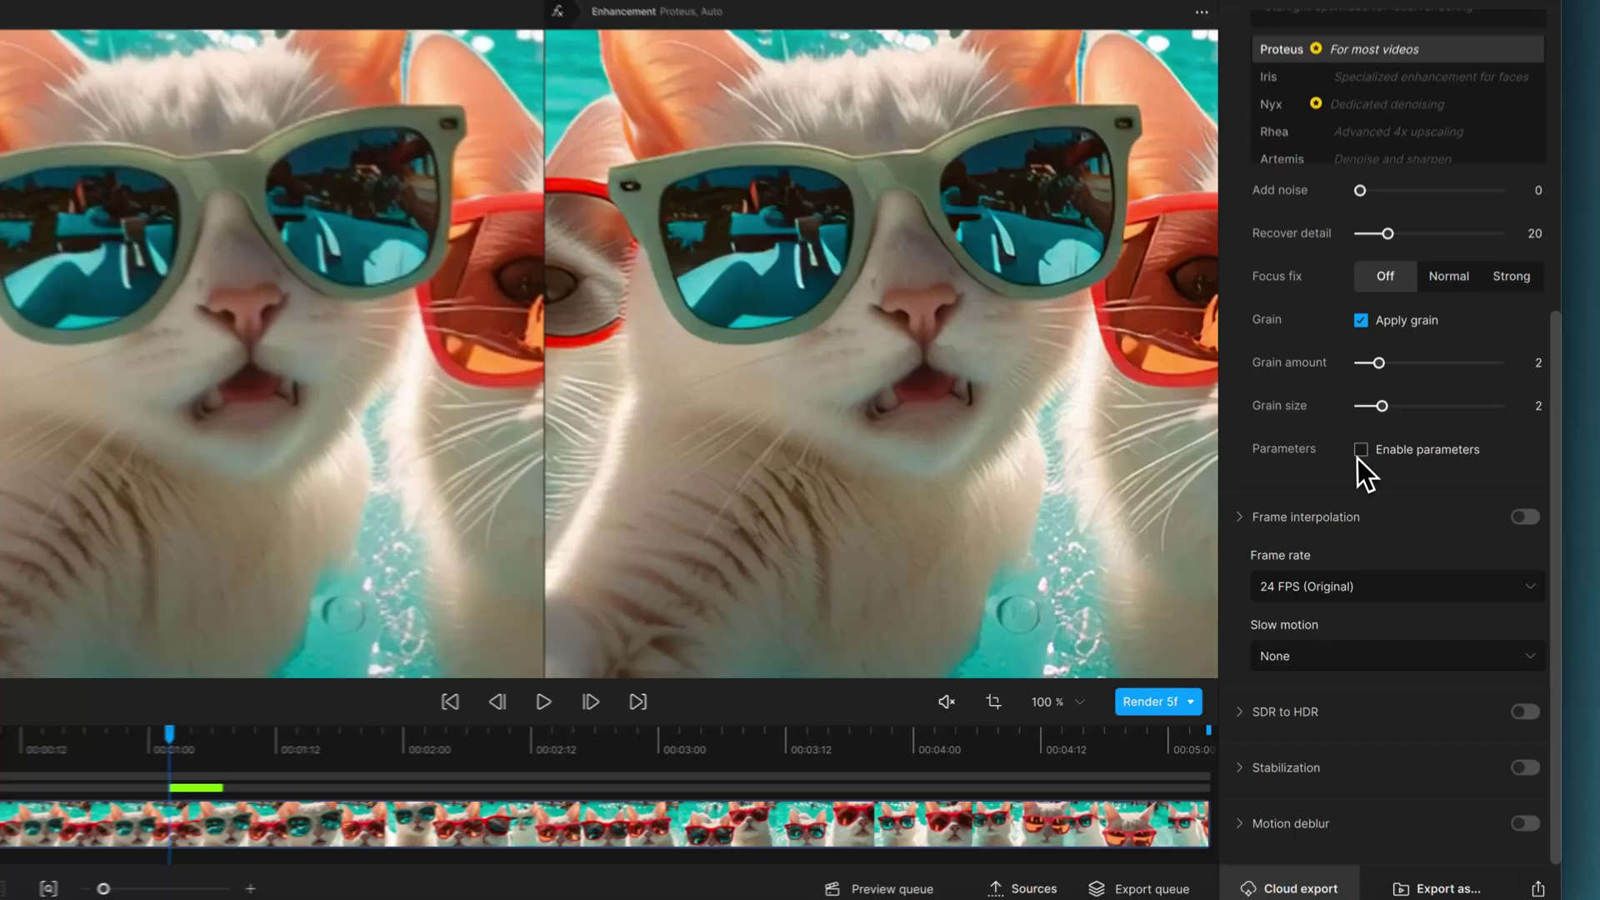
left_click(1359, 451)
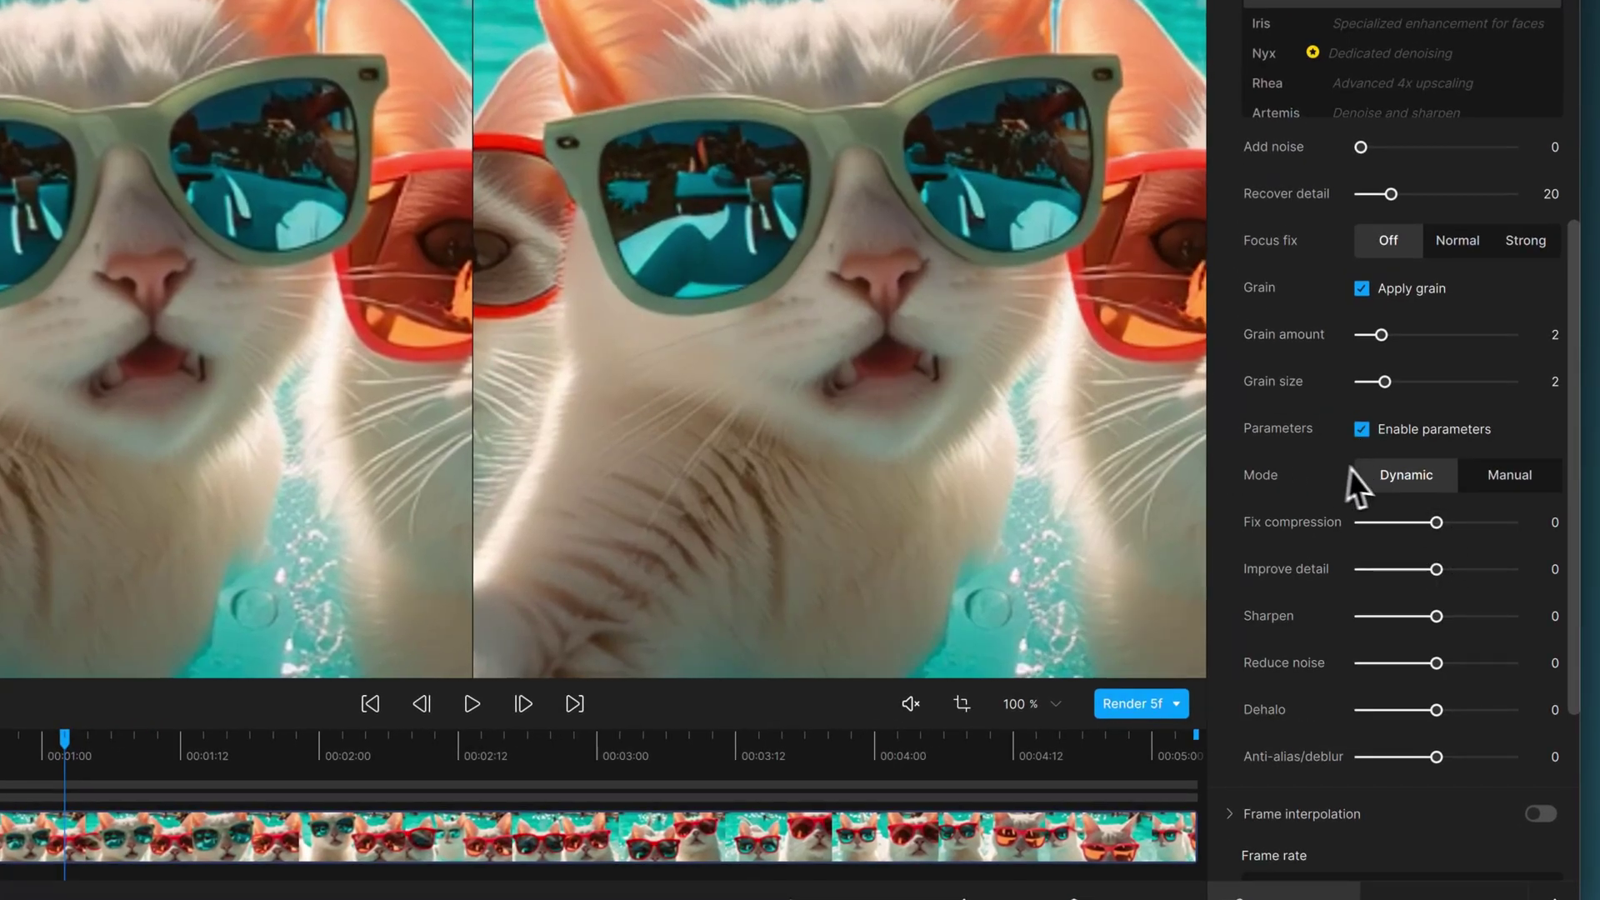
left_click_drag(1439, 523, 1451, 618)
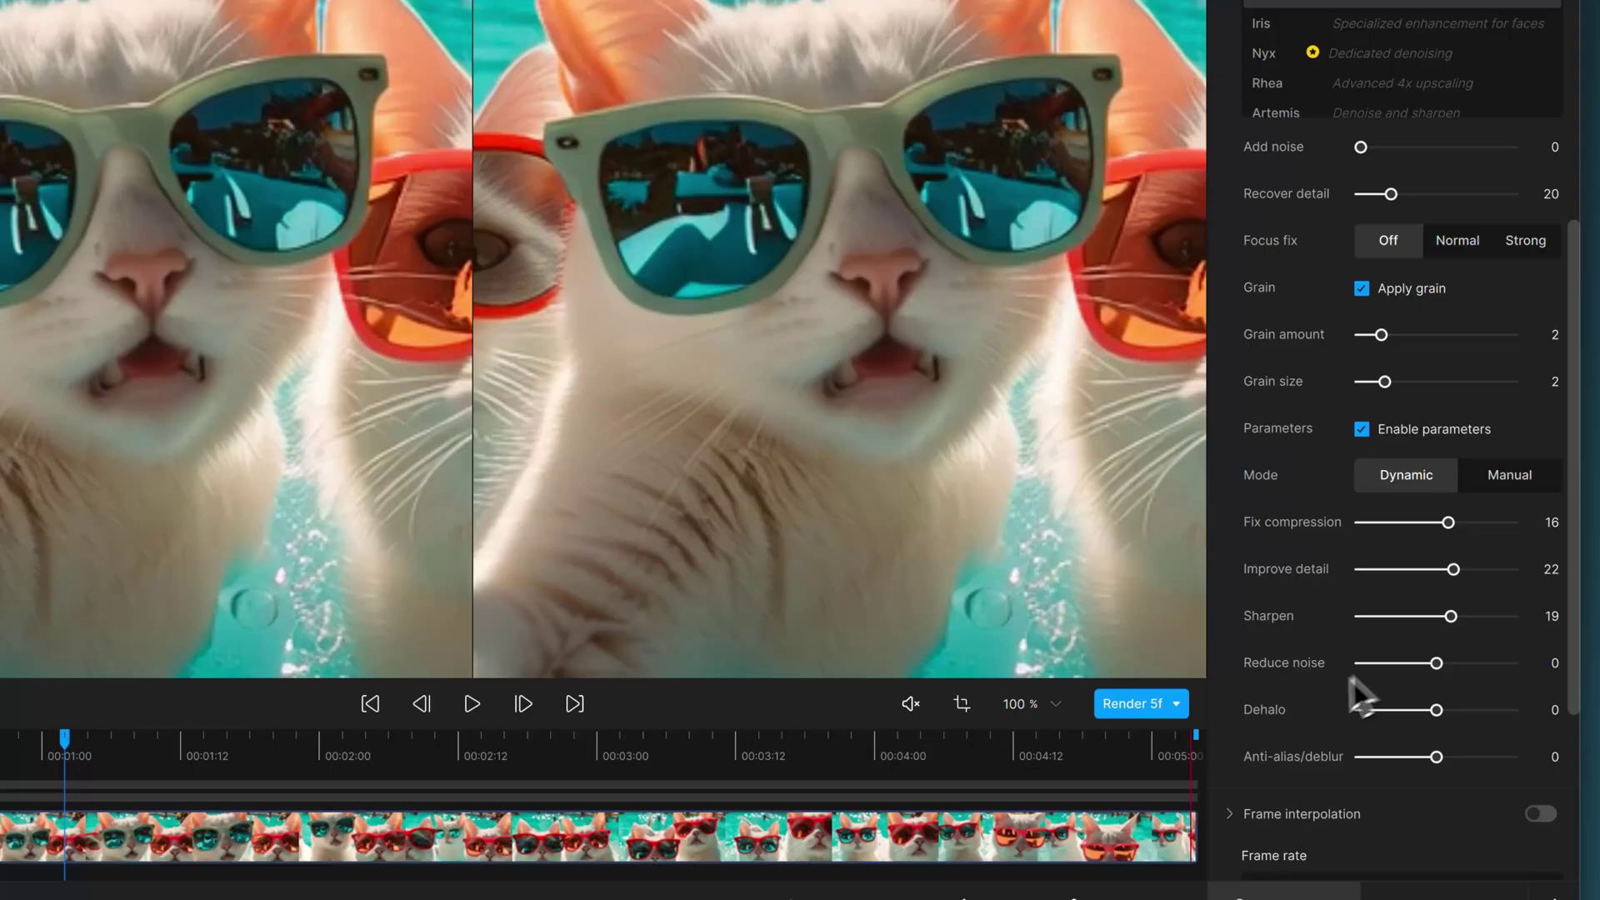
left_click(1133, 704)
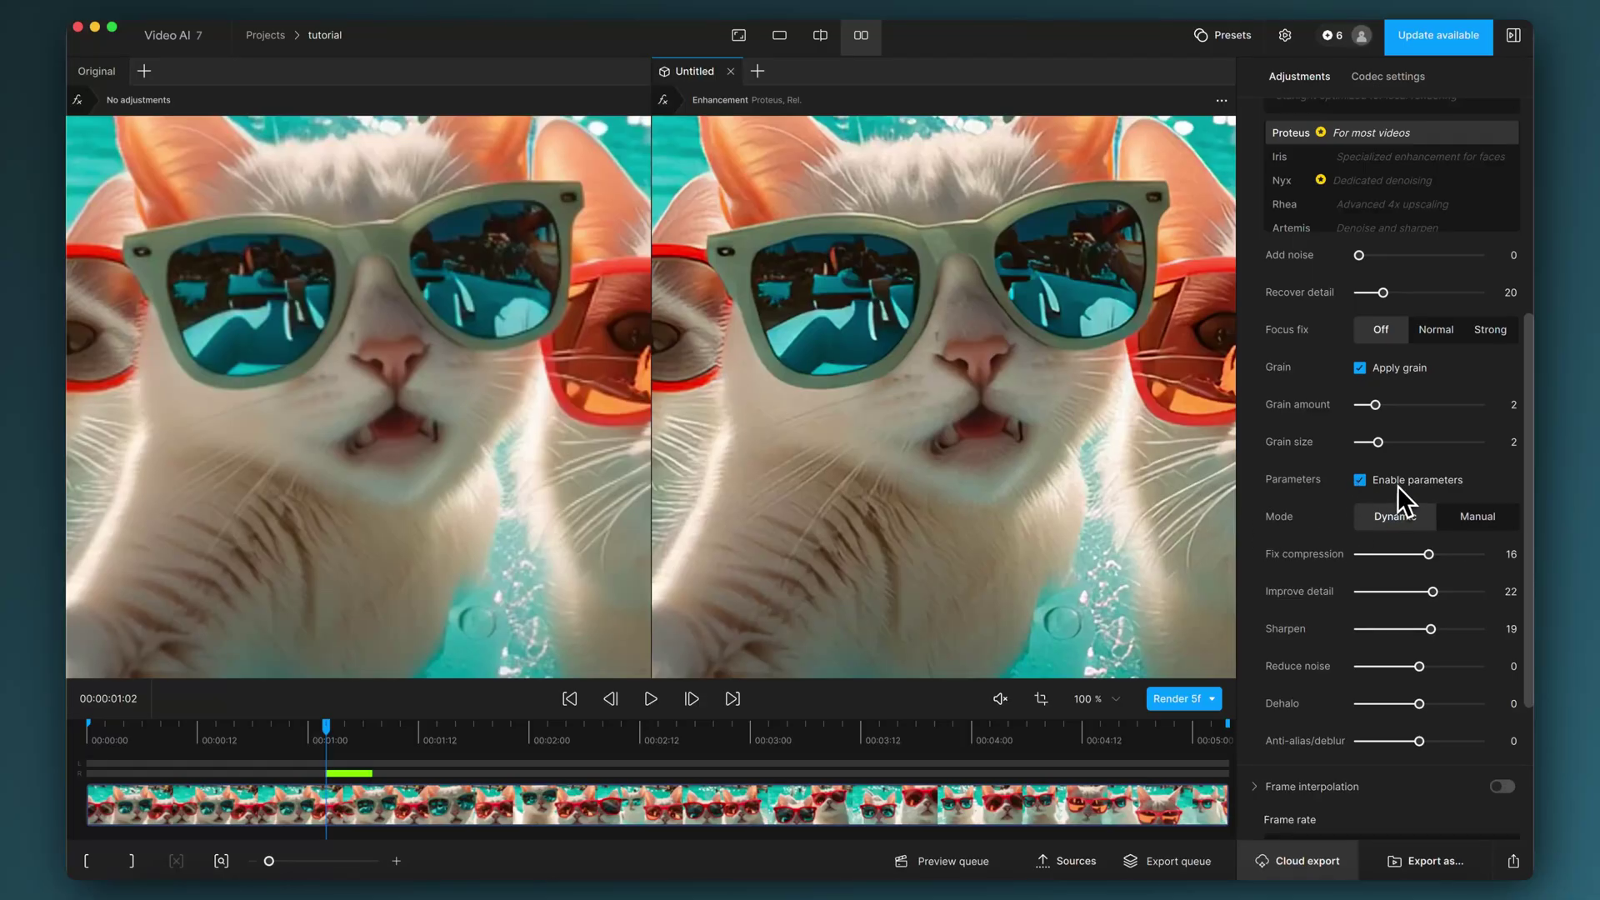
mouse_move(1325, 592)
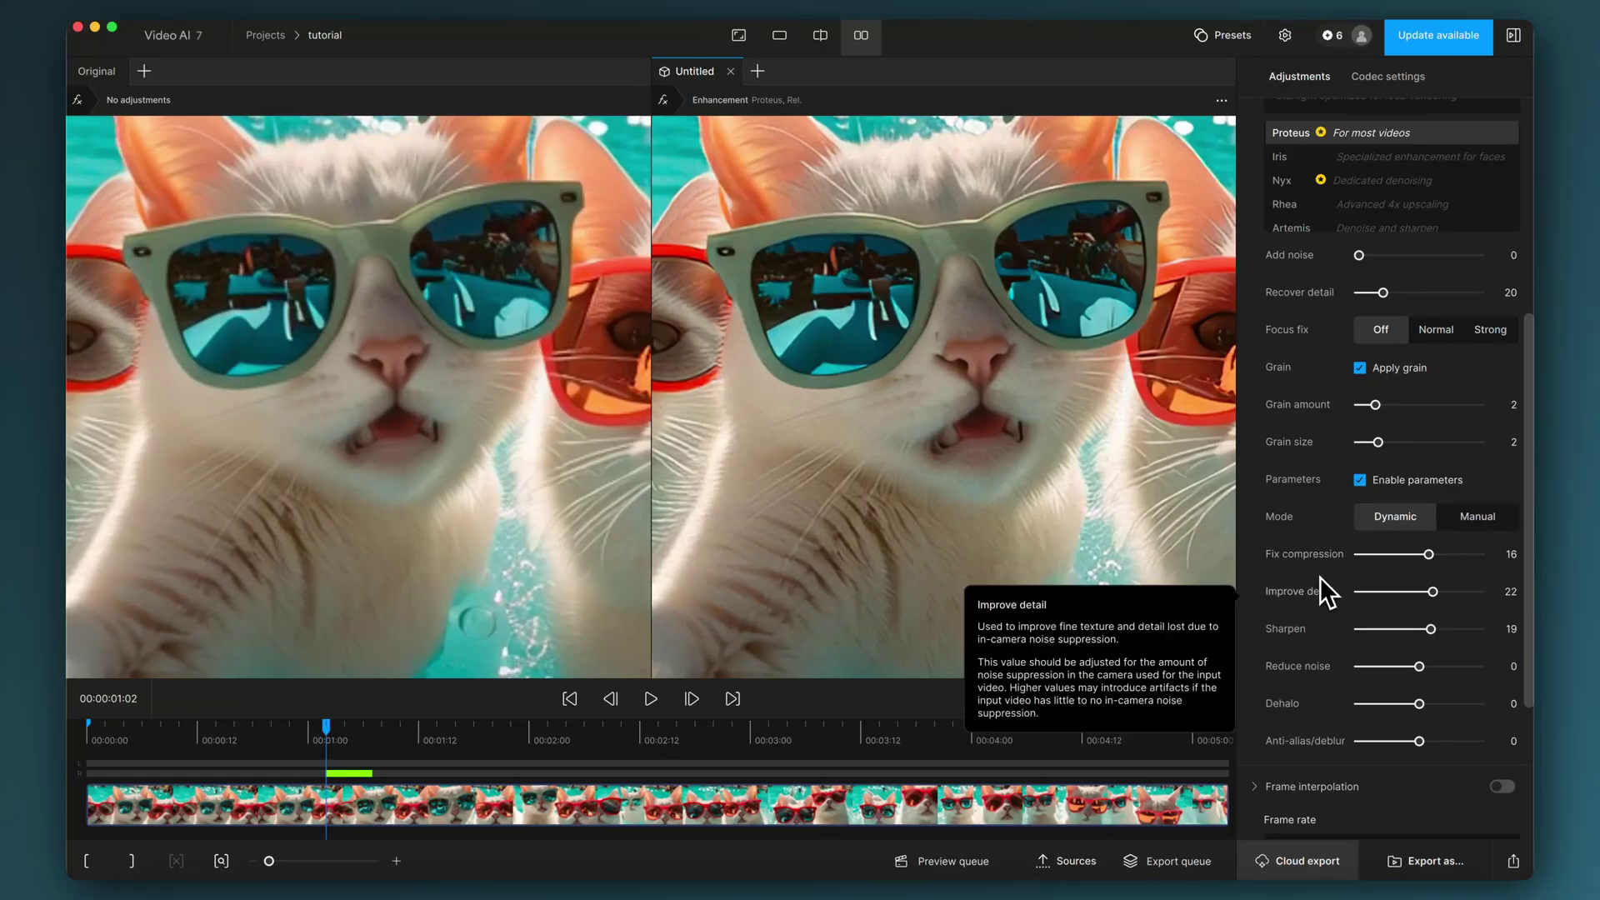
mouse_move(1293, 637)
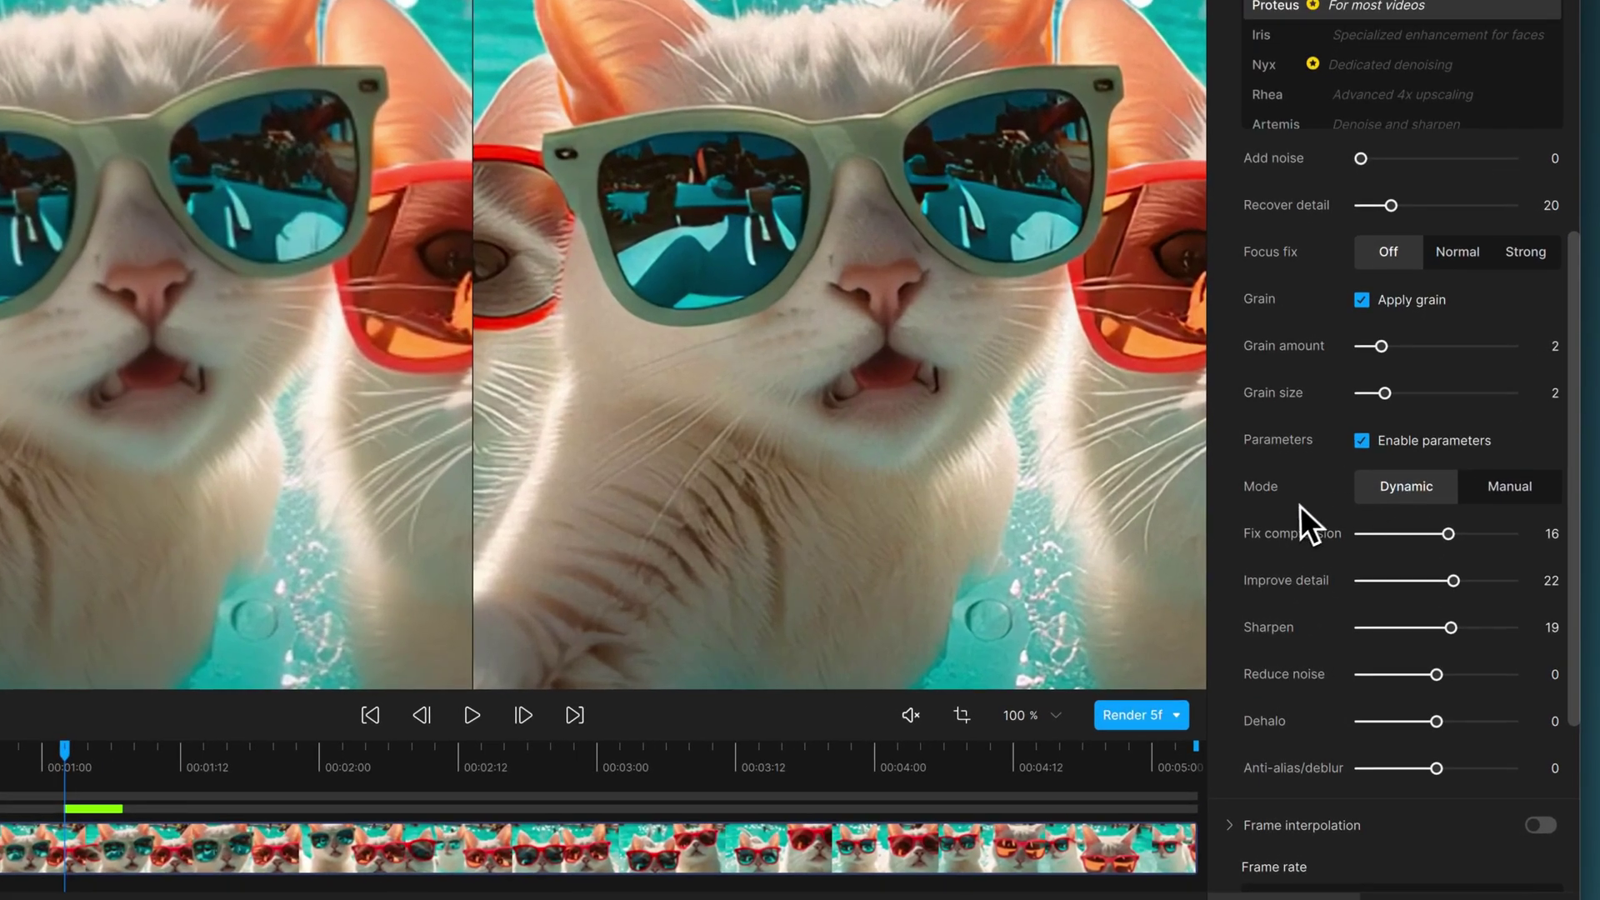
mouse_move(1327, 541)
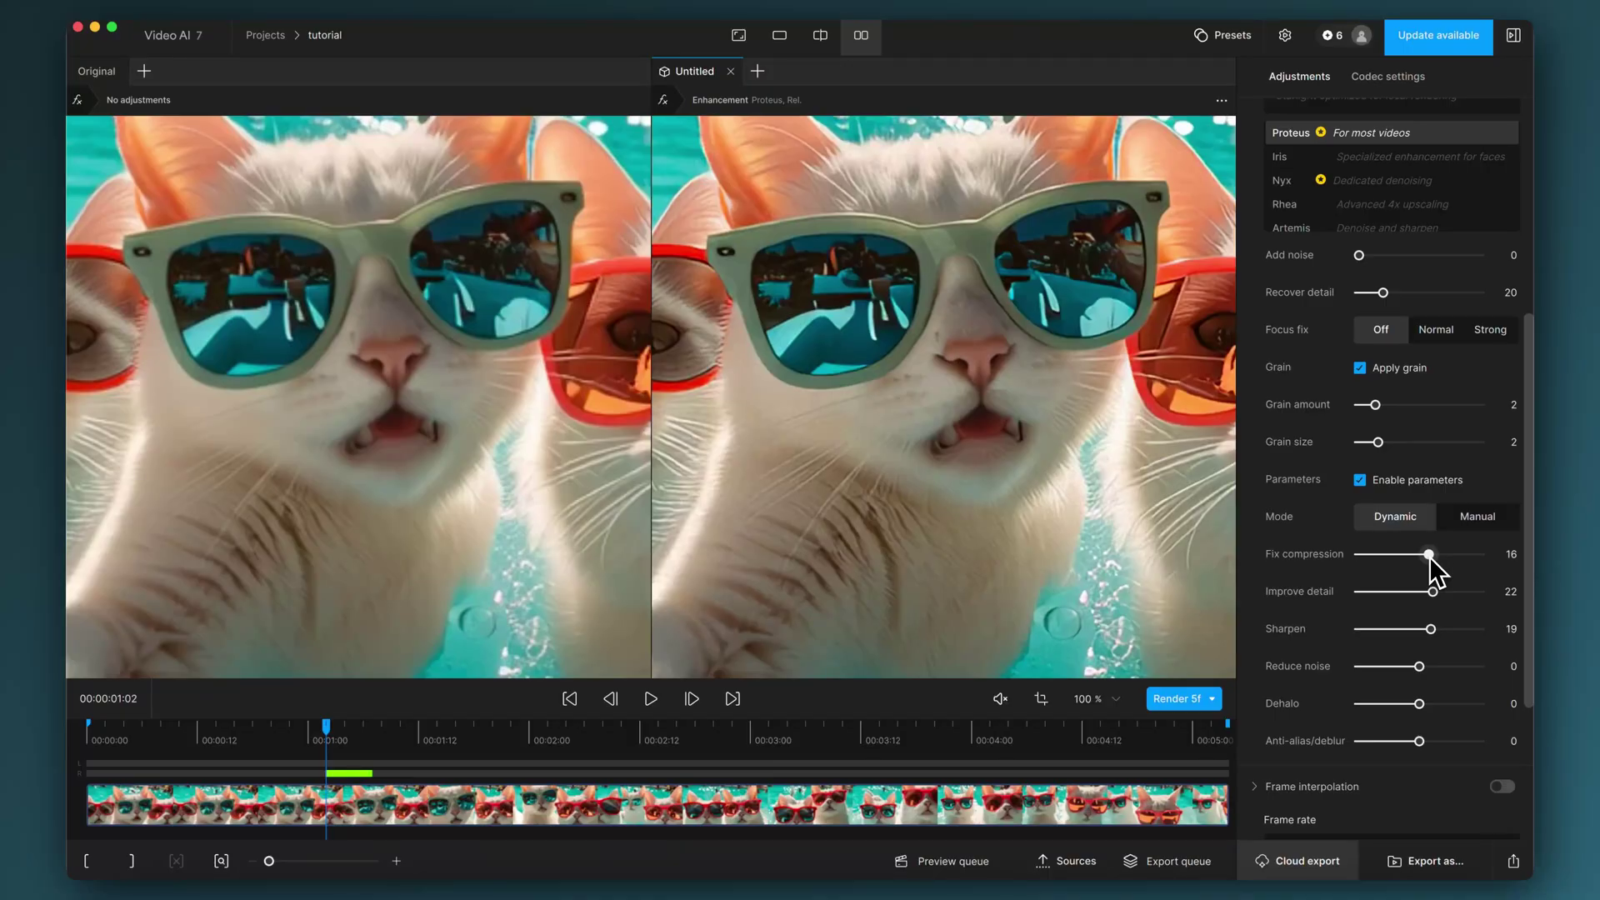
- In Dynamic mode, raise Fix compression to 16, Improve detail to 21 and Sharpen to 14
left_click(1480, 518)
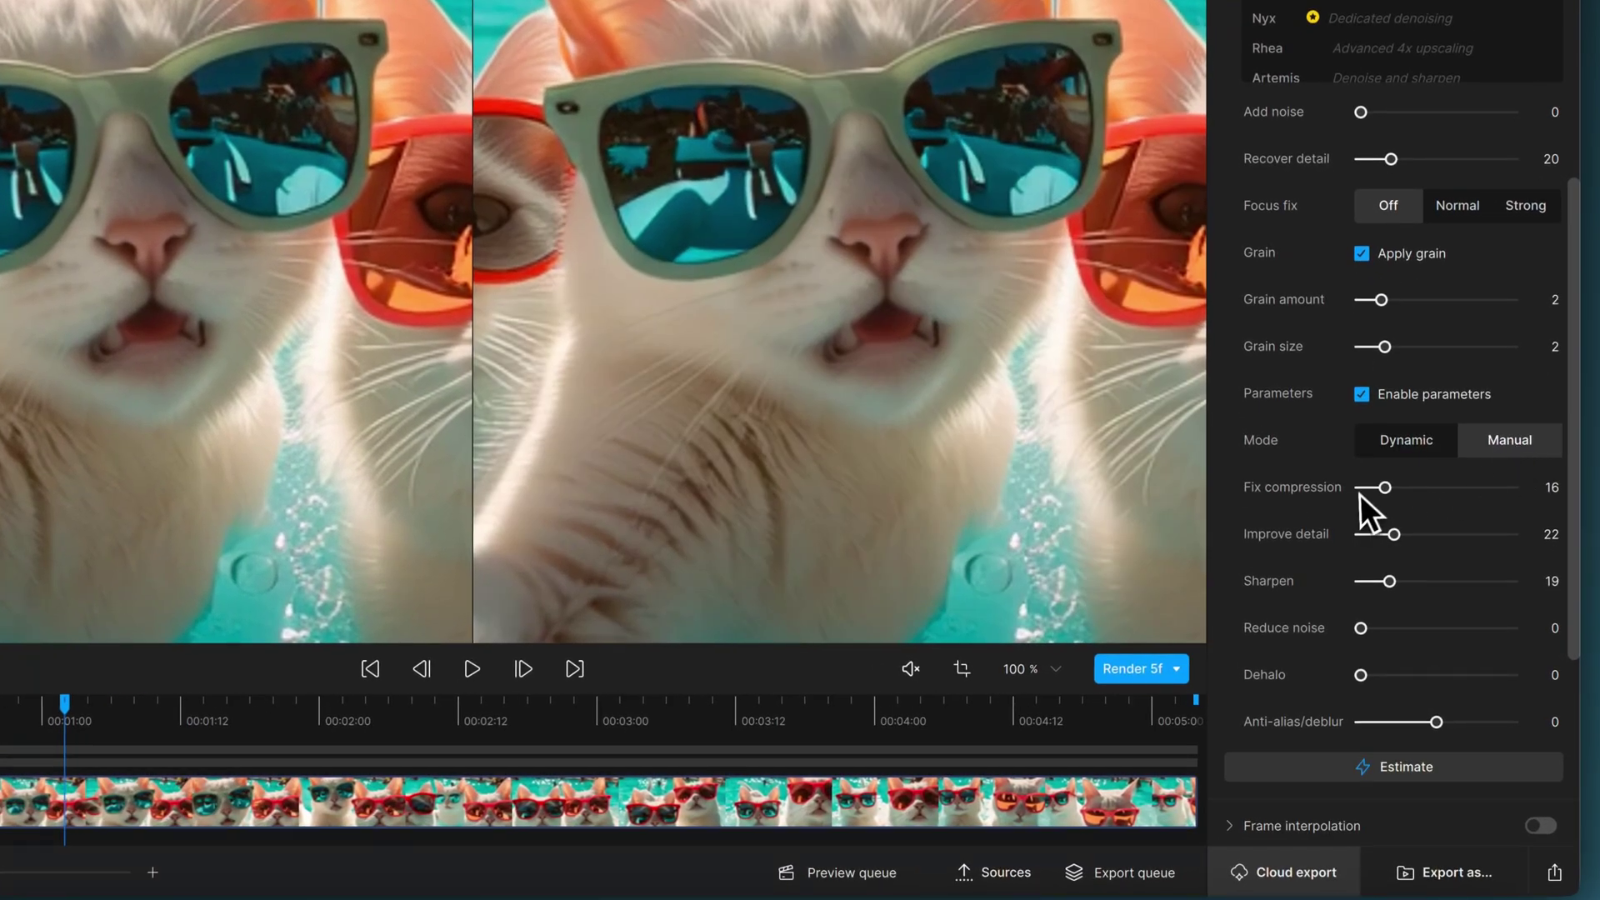
left_click(1392, 445)
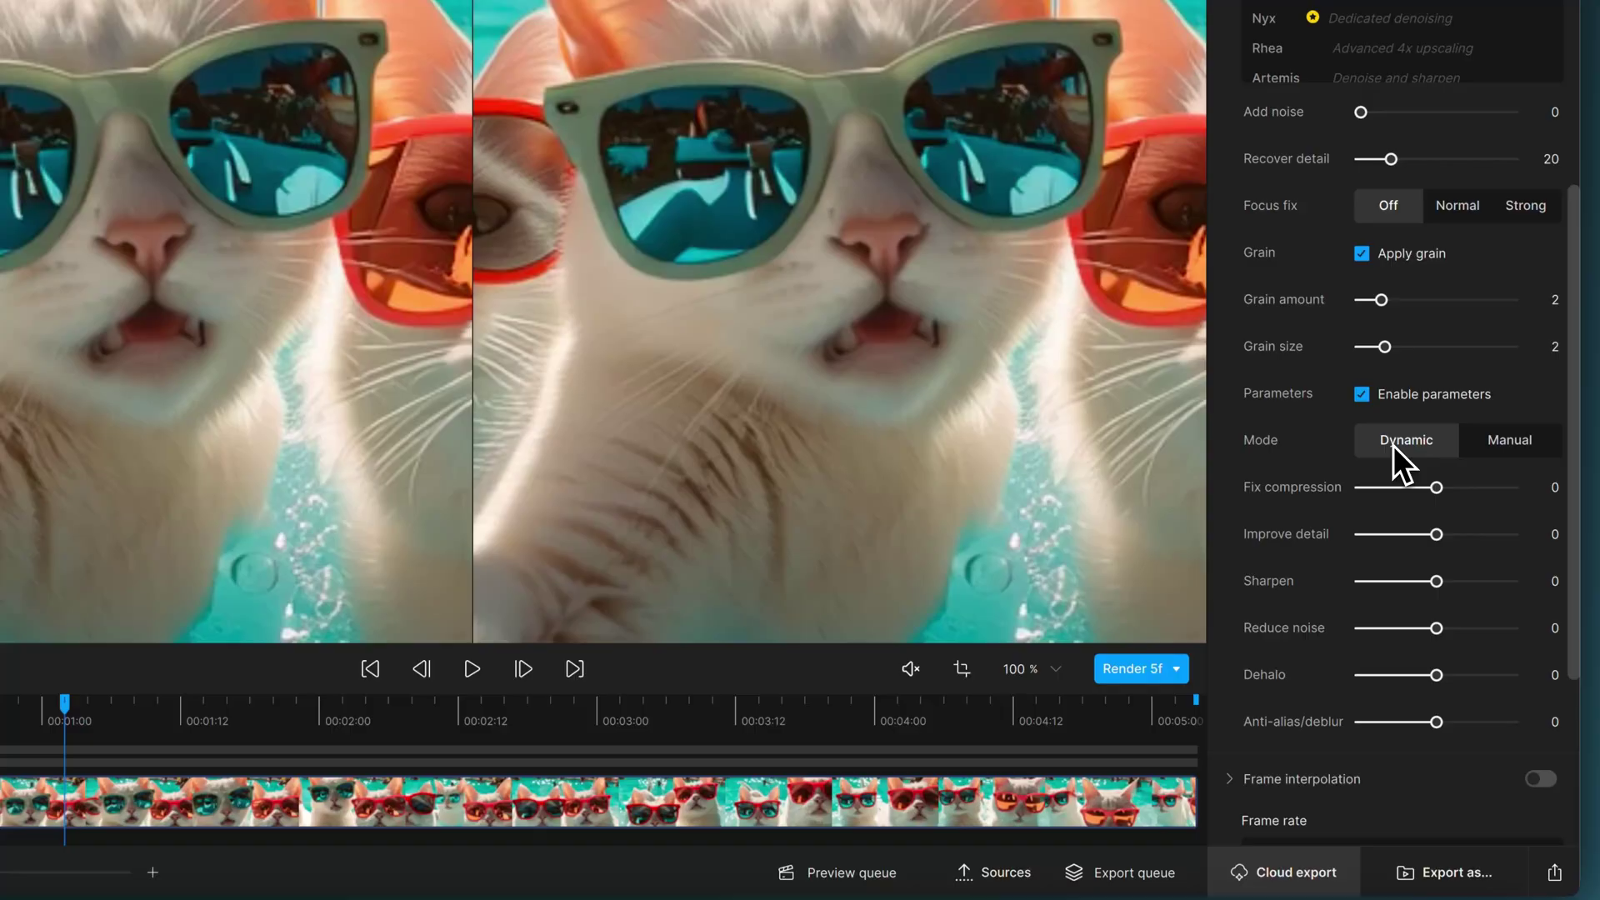
left_click_drag(1442, 487, 1448, 489)
left_click_drag(1437, 534, 1453, 542)
left_click_drag(1436, 582, 1448, 583)
- Render a 5-frame preview, inspect the cats and pool background, then lower Improve detail to 10
scroll(1351, 659, "down", 5)
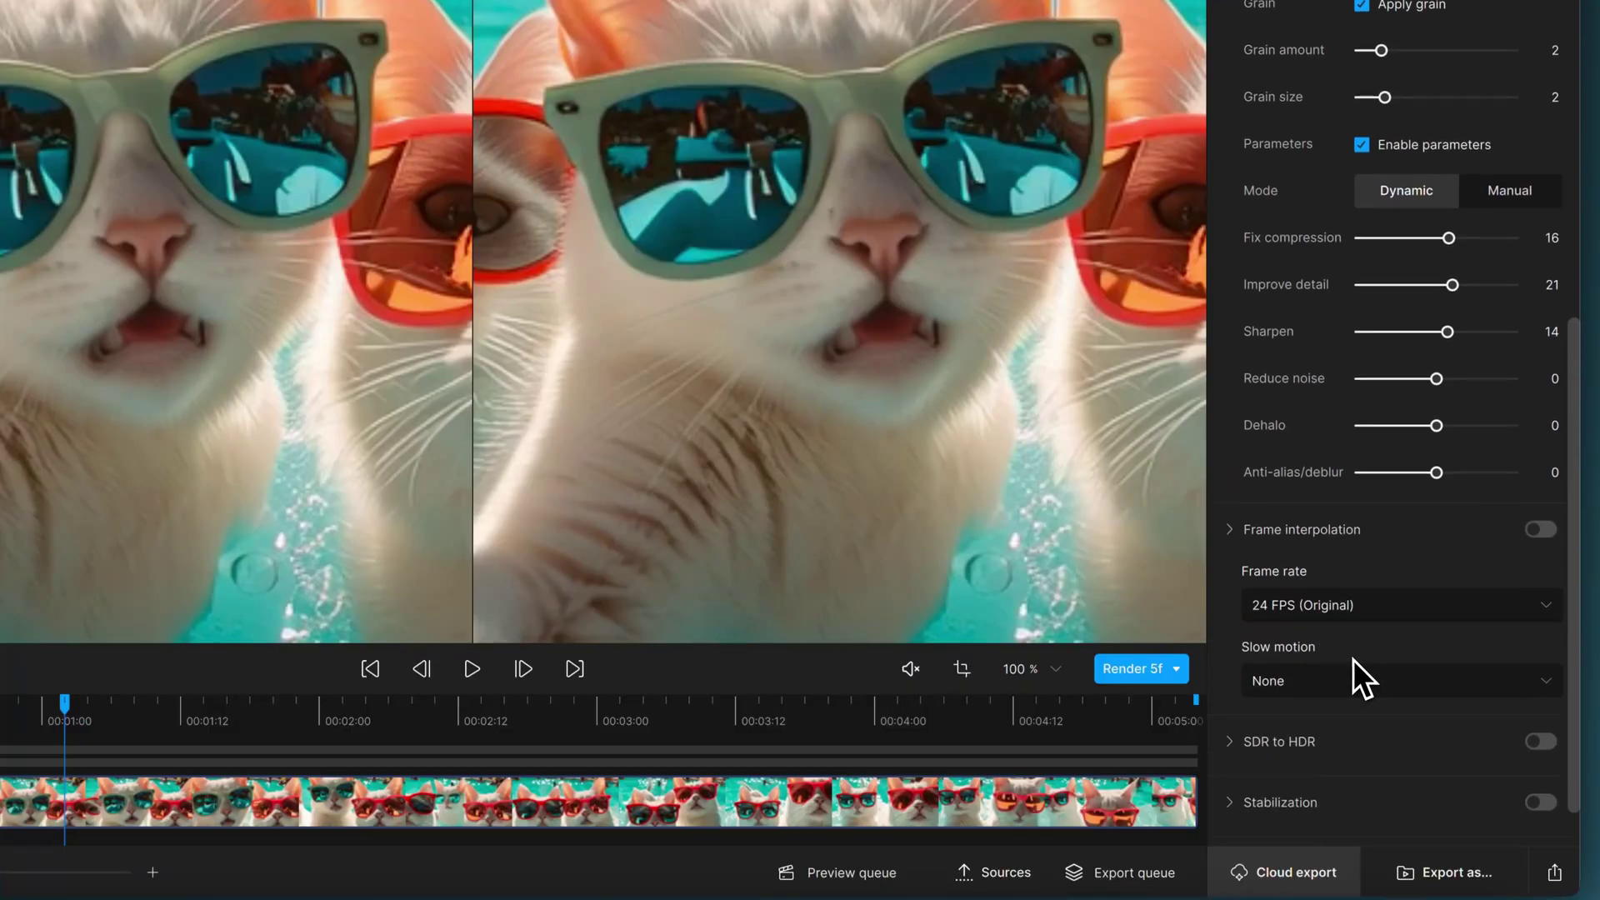
left_click(1131, 675)
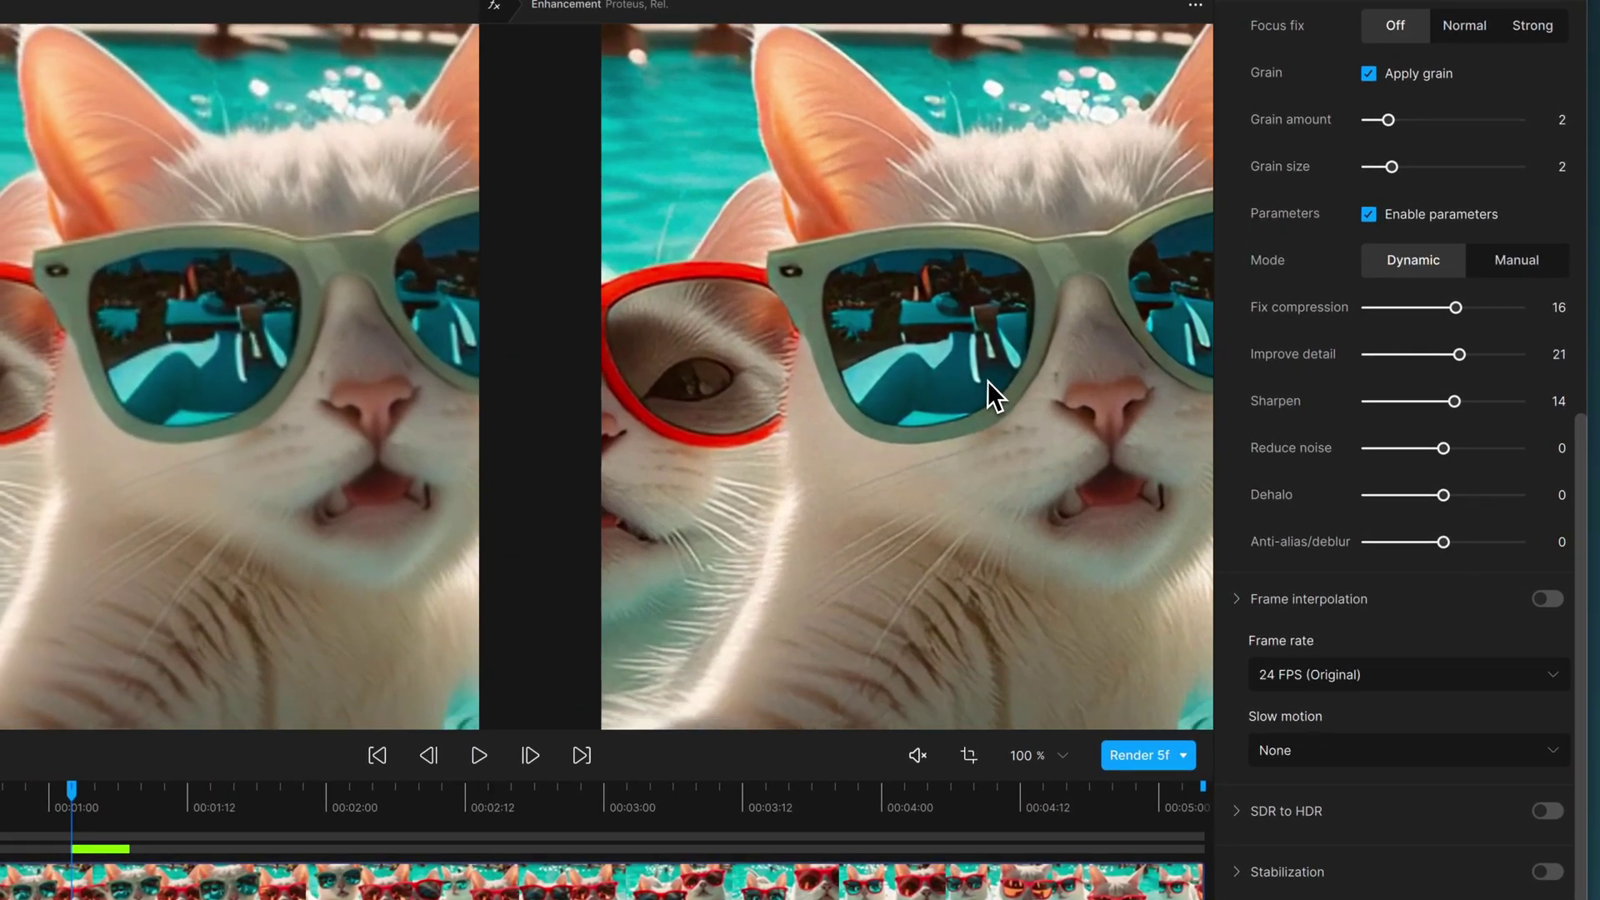
left_click_drag(1068, 486, 821, 310)
left_click_drag(983, 283, 804, 348)
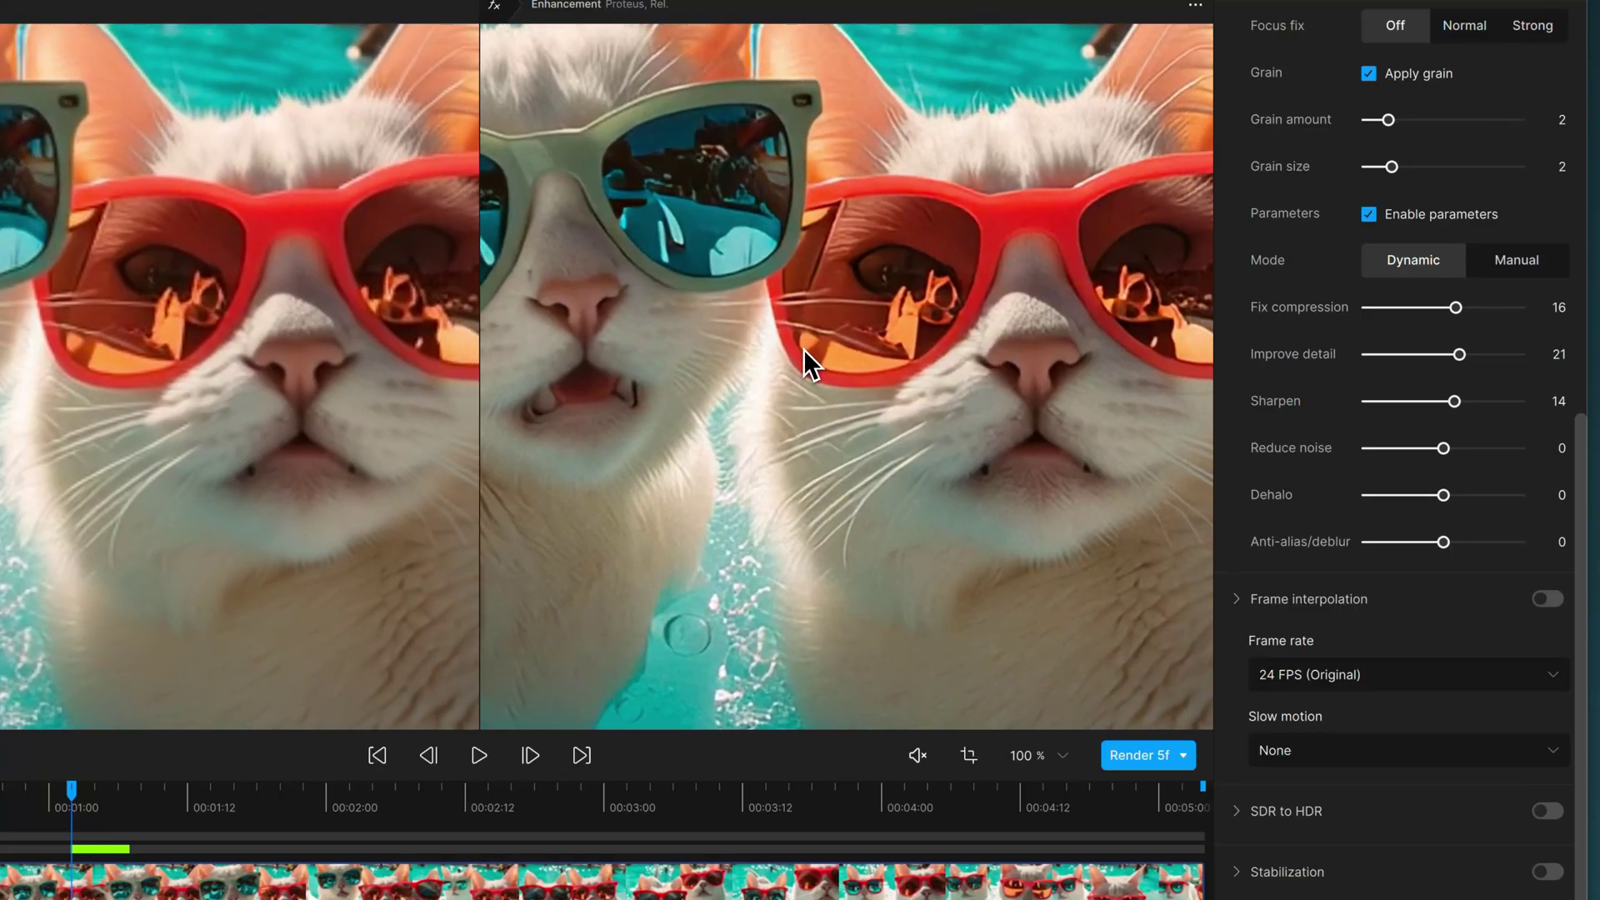
left_click_drag(1019, 248, 947, 428)
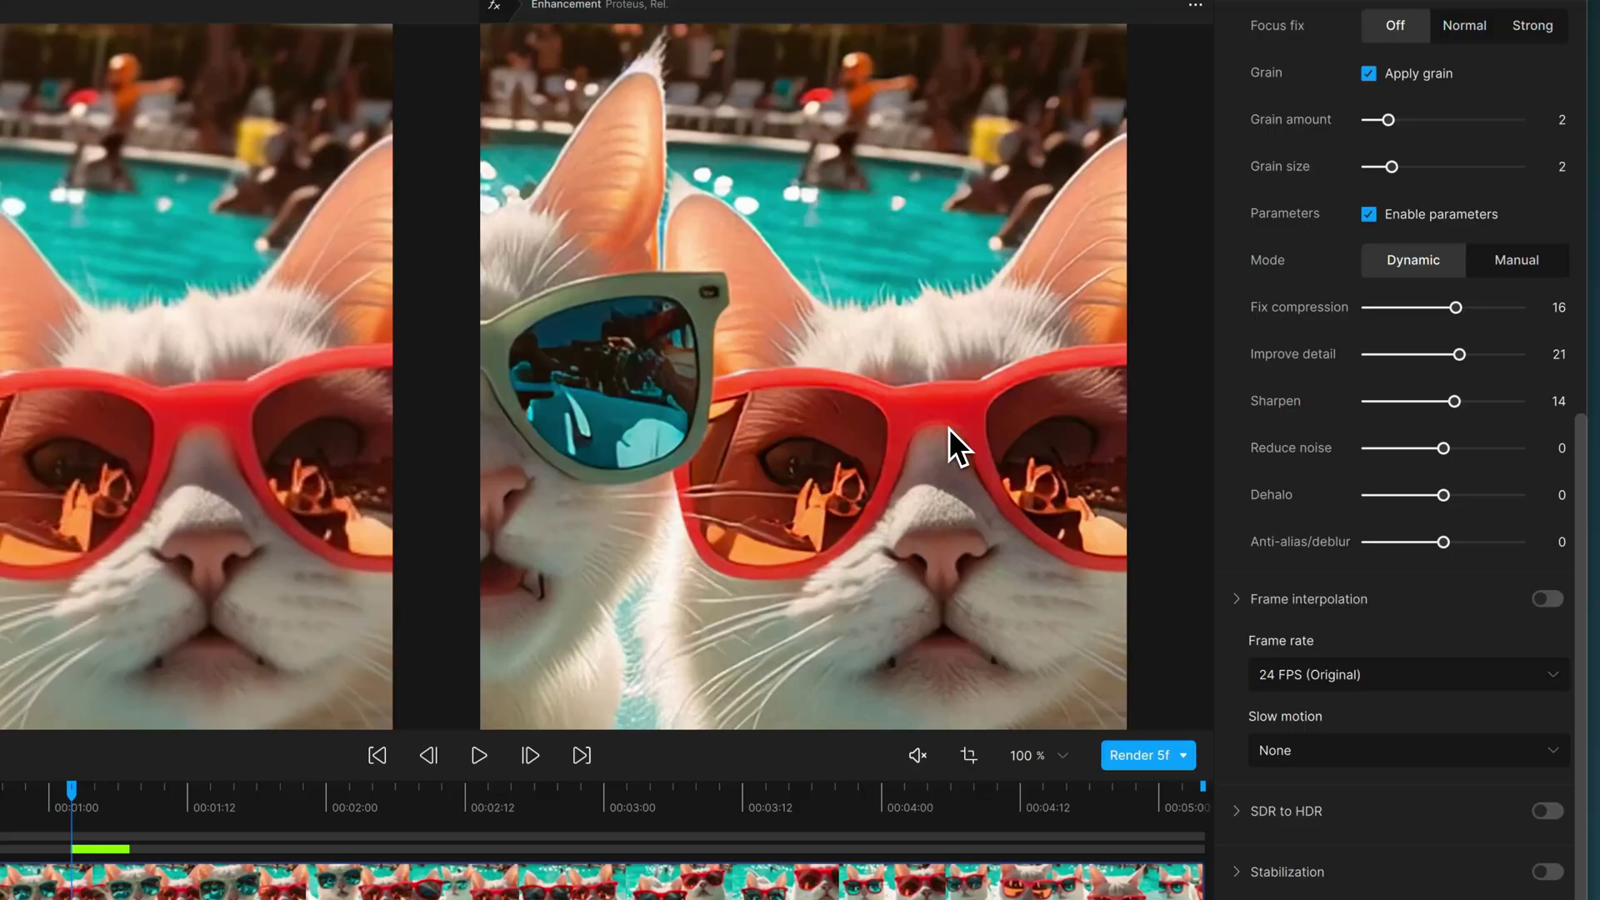
left_click_drag(843, 512, 946, 398)
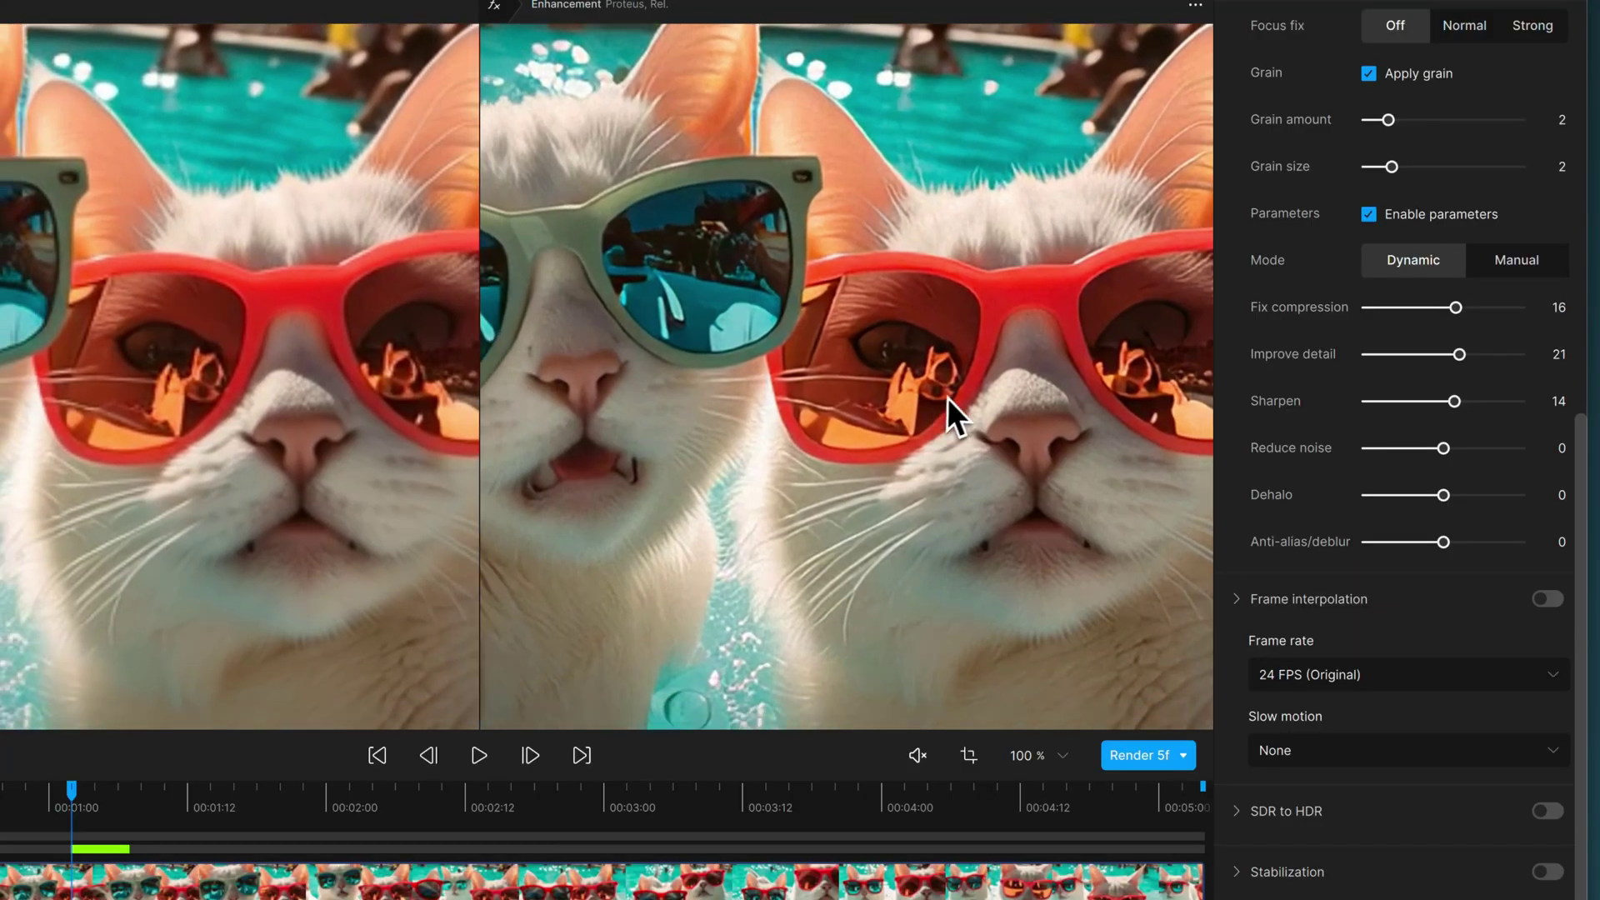
left_click_drag(1458, 357, 1452, 362)
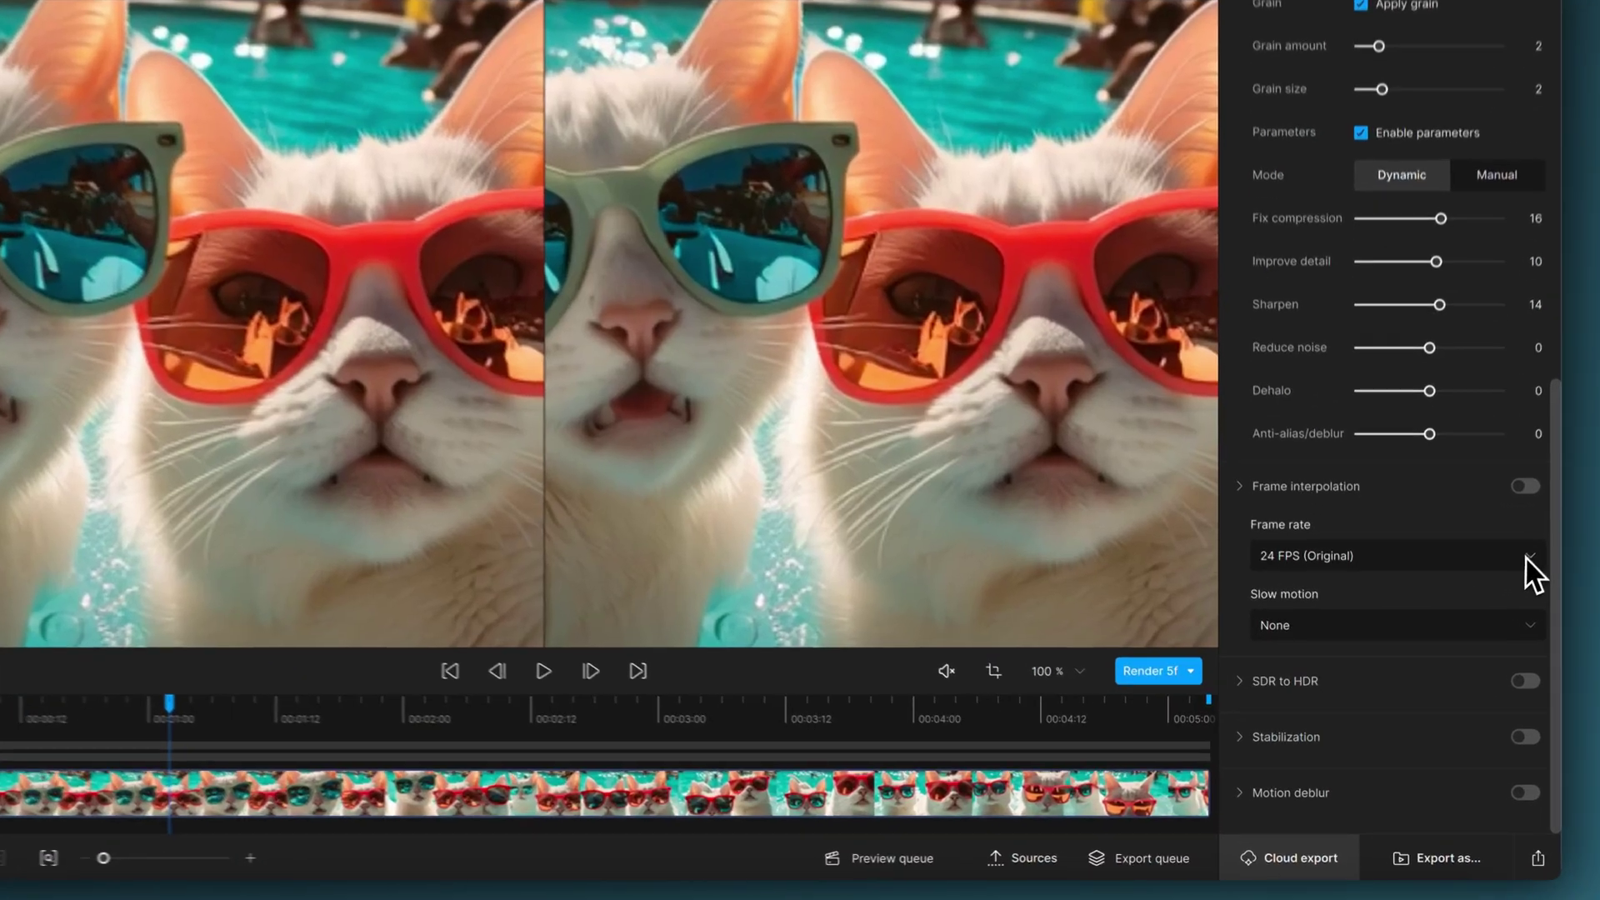
- Set the output frame rate to 30 FPS, enabling Chronos Fast frame interpolation
left_click(1427, 598)
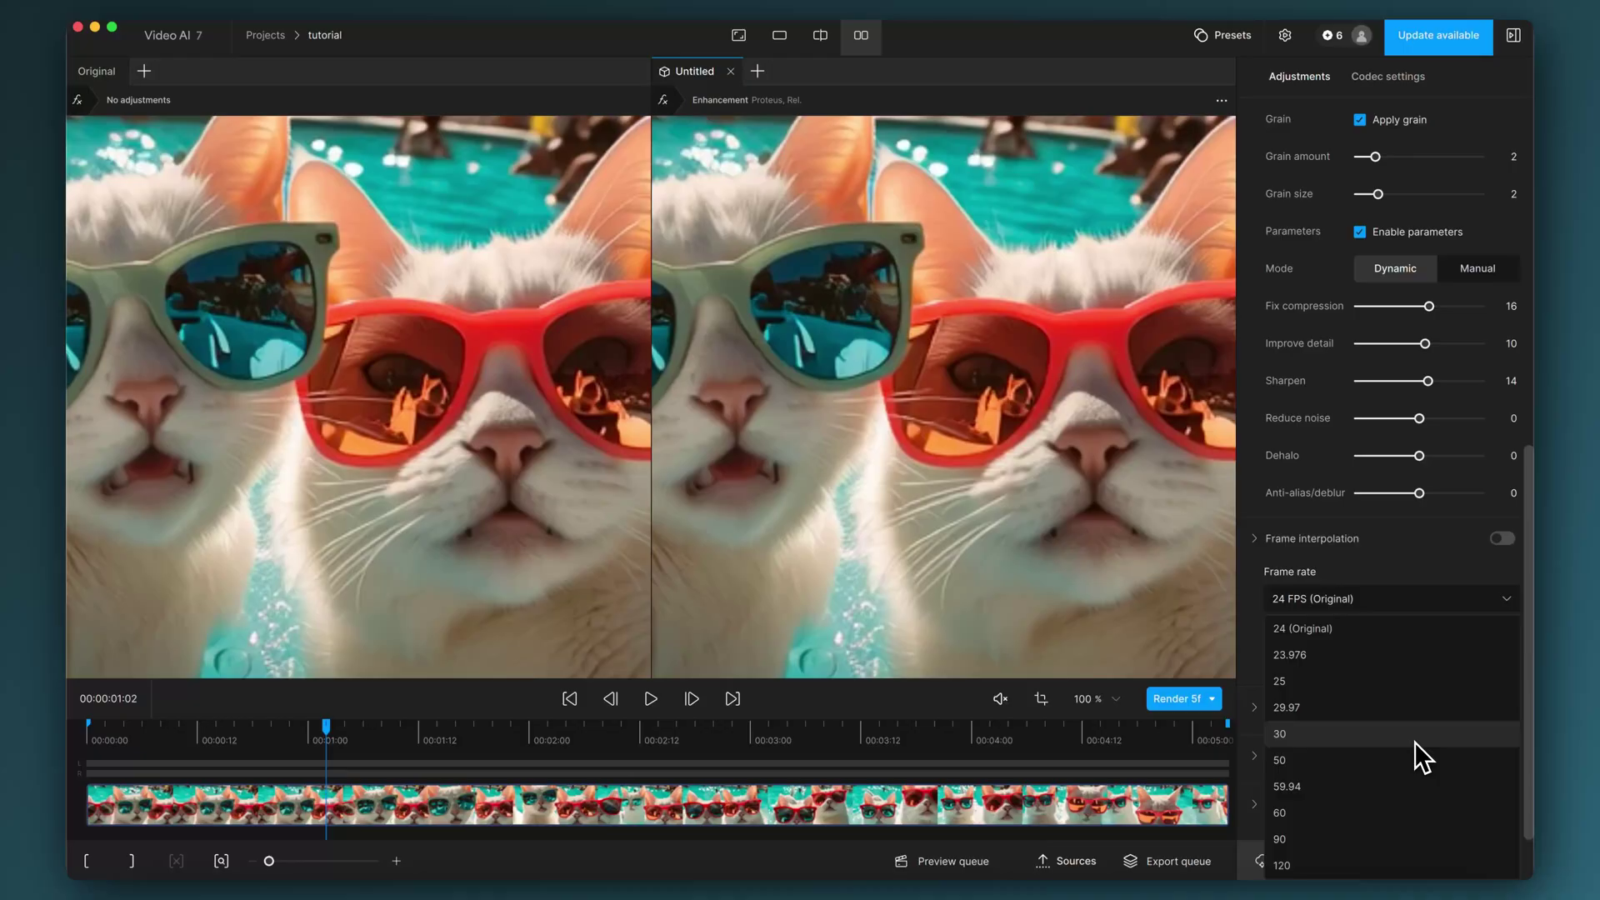
left_click(1413, 738)
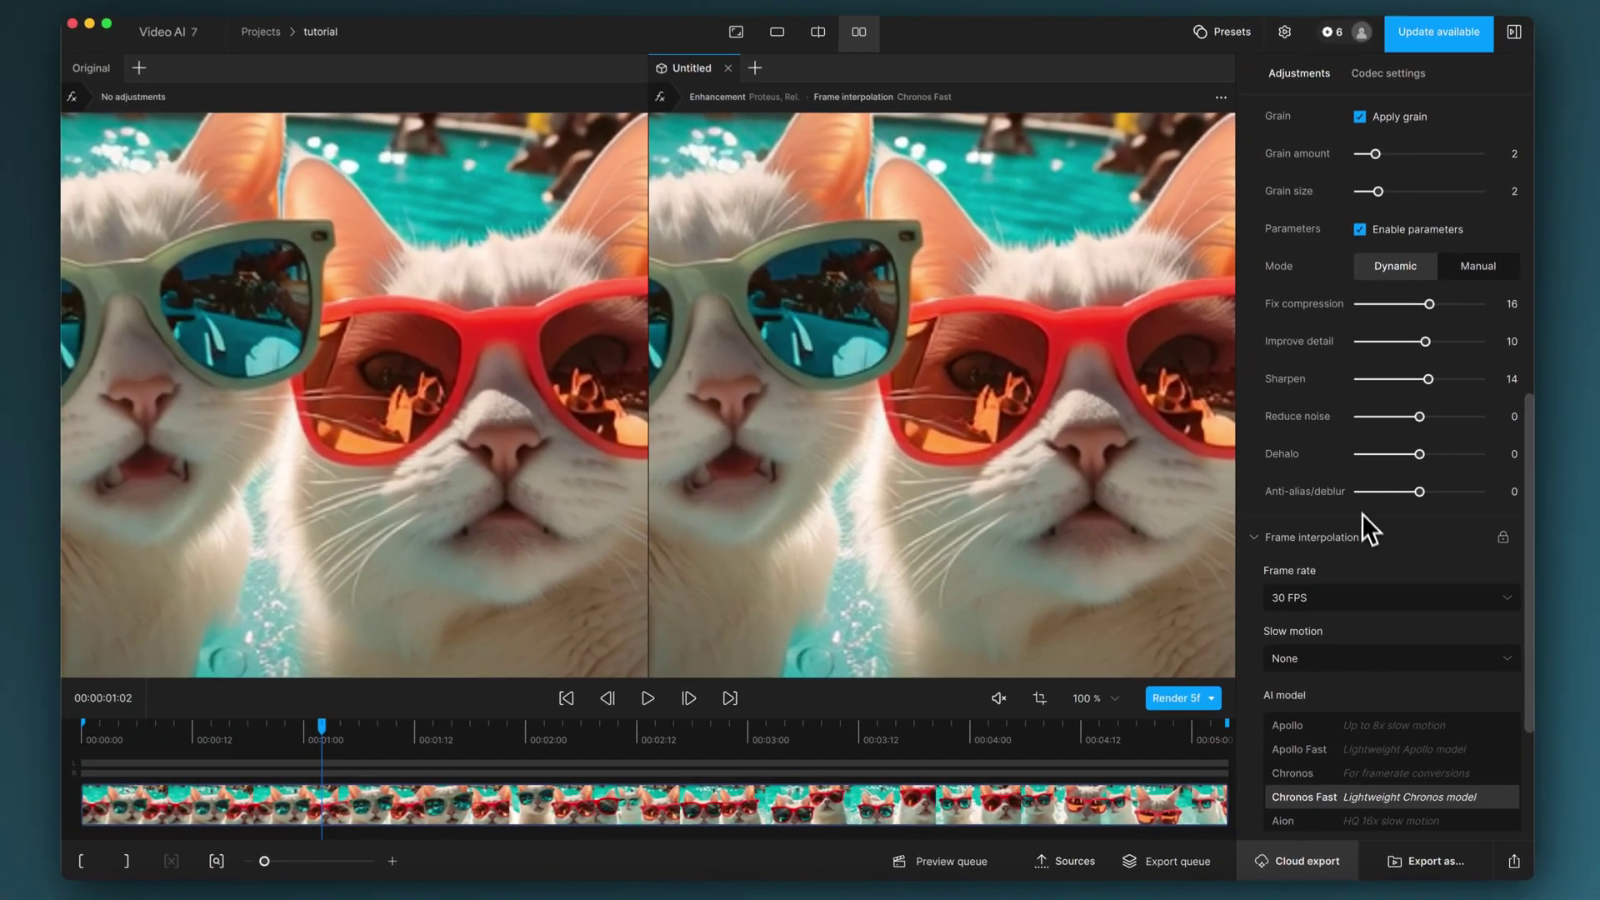
scroll(1363, 416, "down", 3)
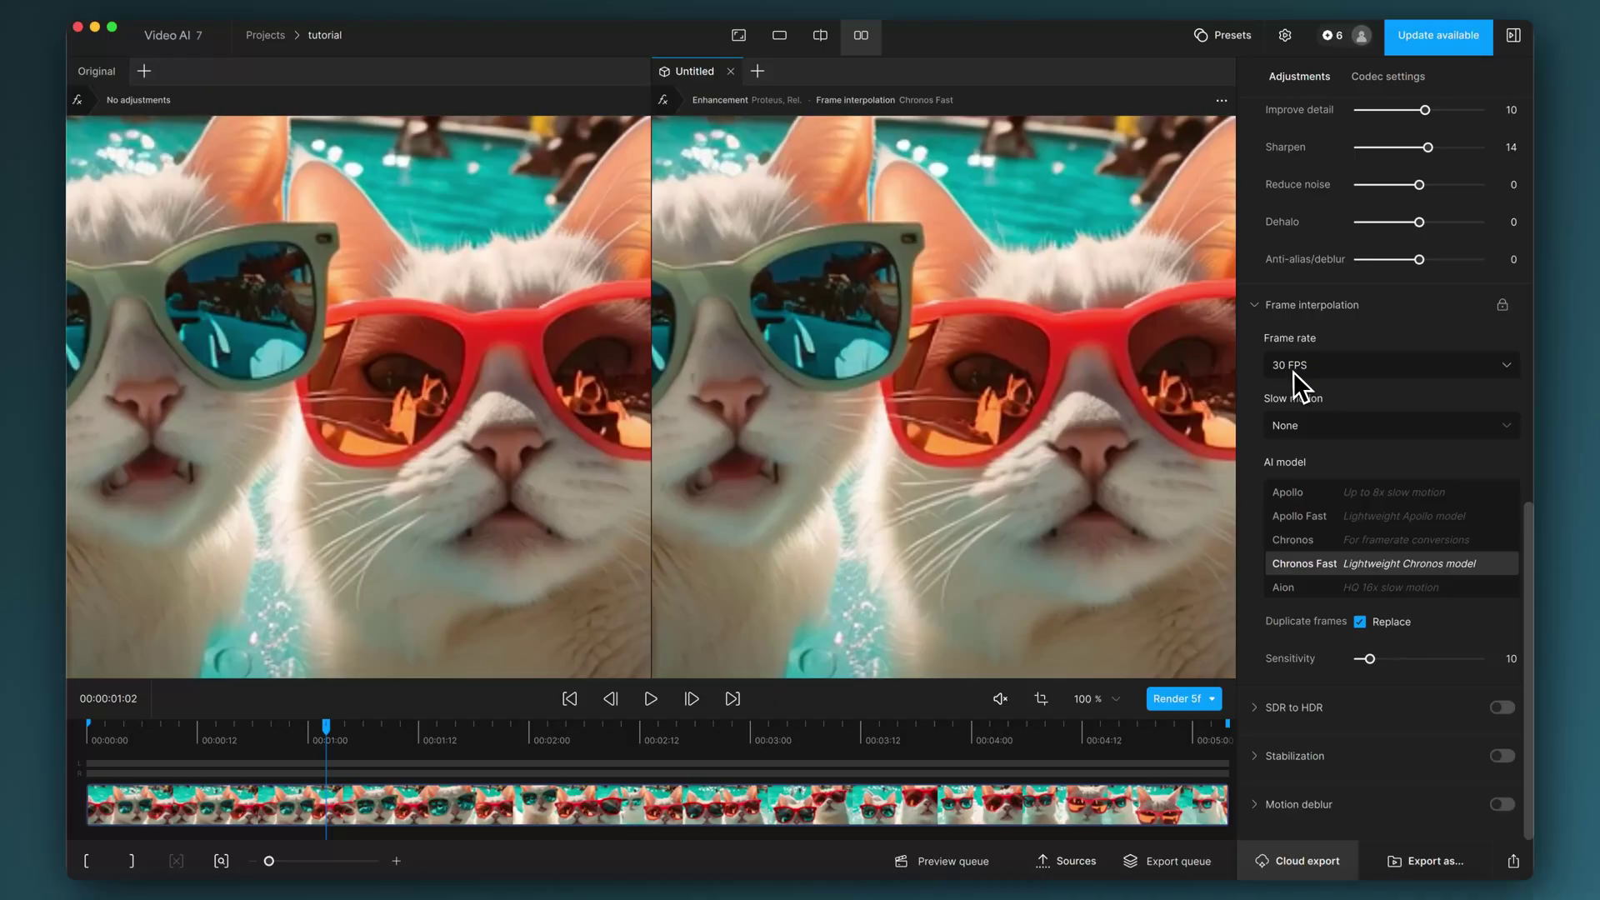
mouse_move(1324, 465)
scroll(1367, 434, "up", 7)
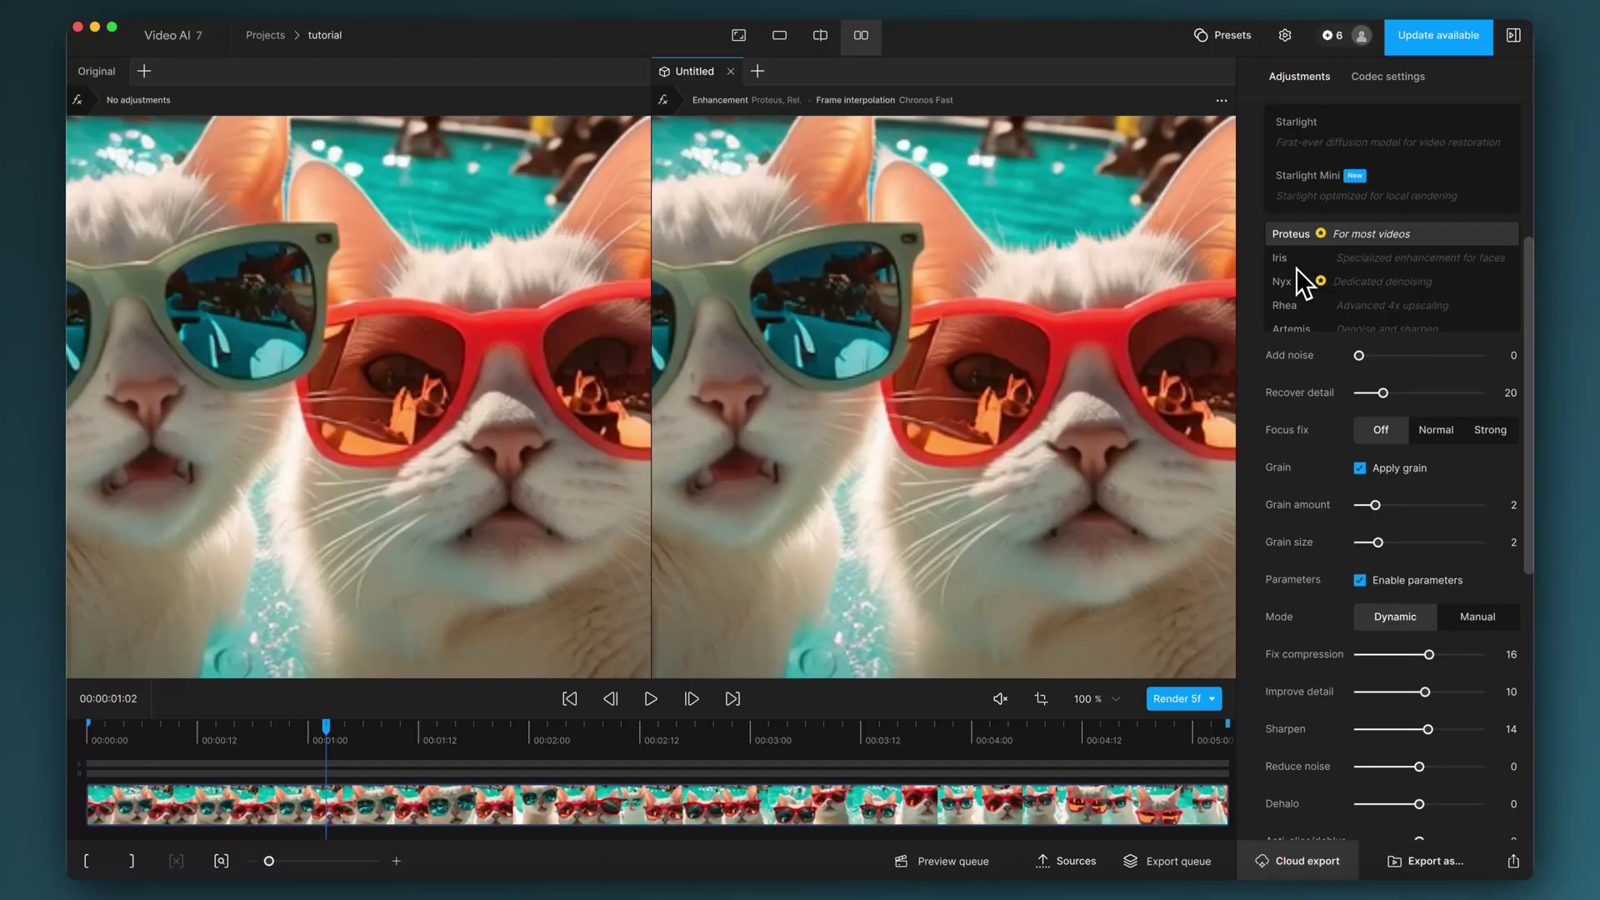
scroll(1354, 300, "down", 7)
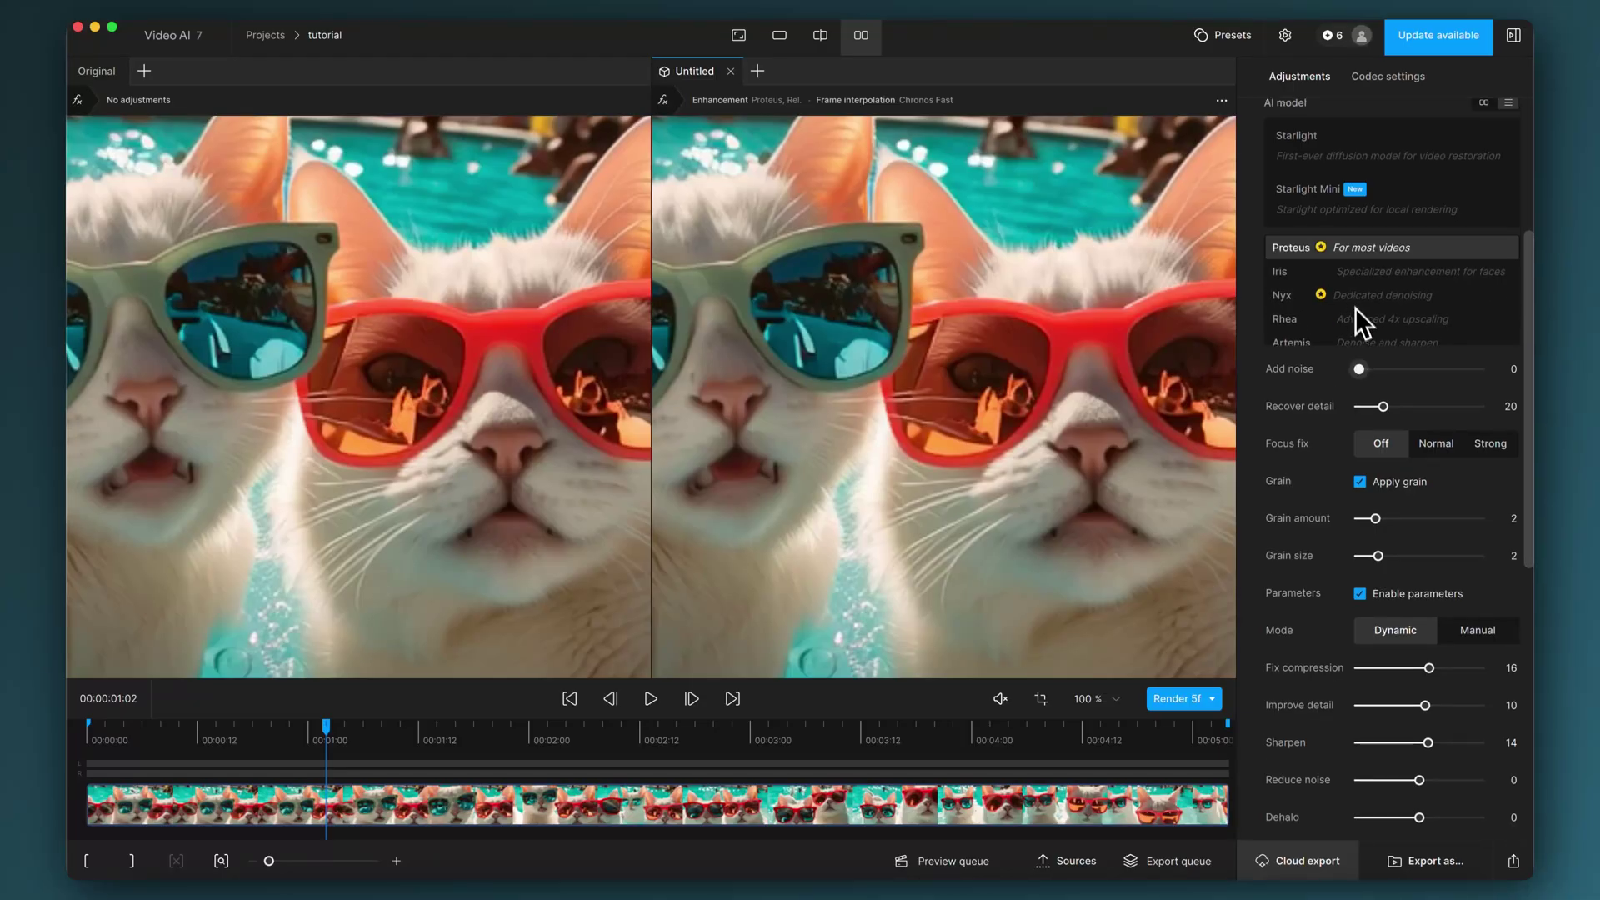
scroll(1369, 469, "down", 1)
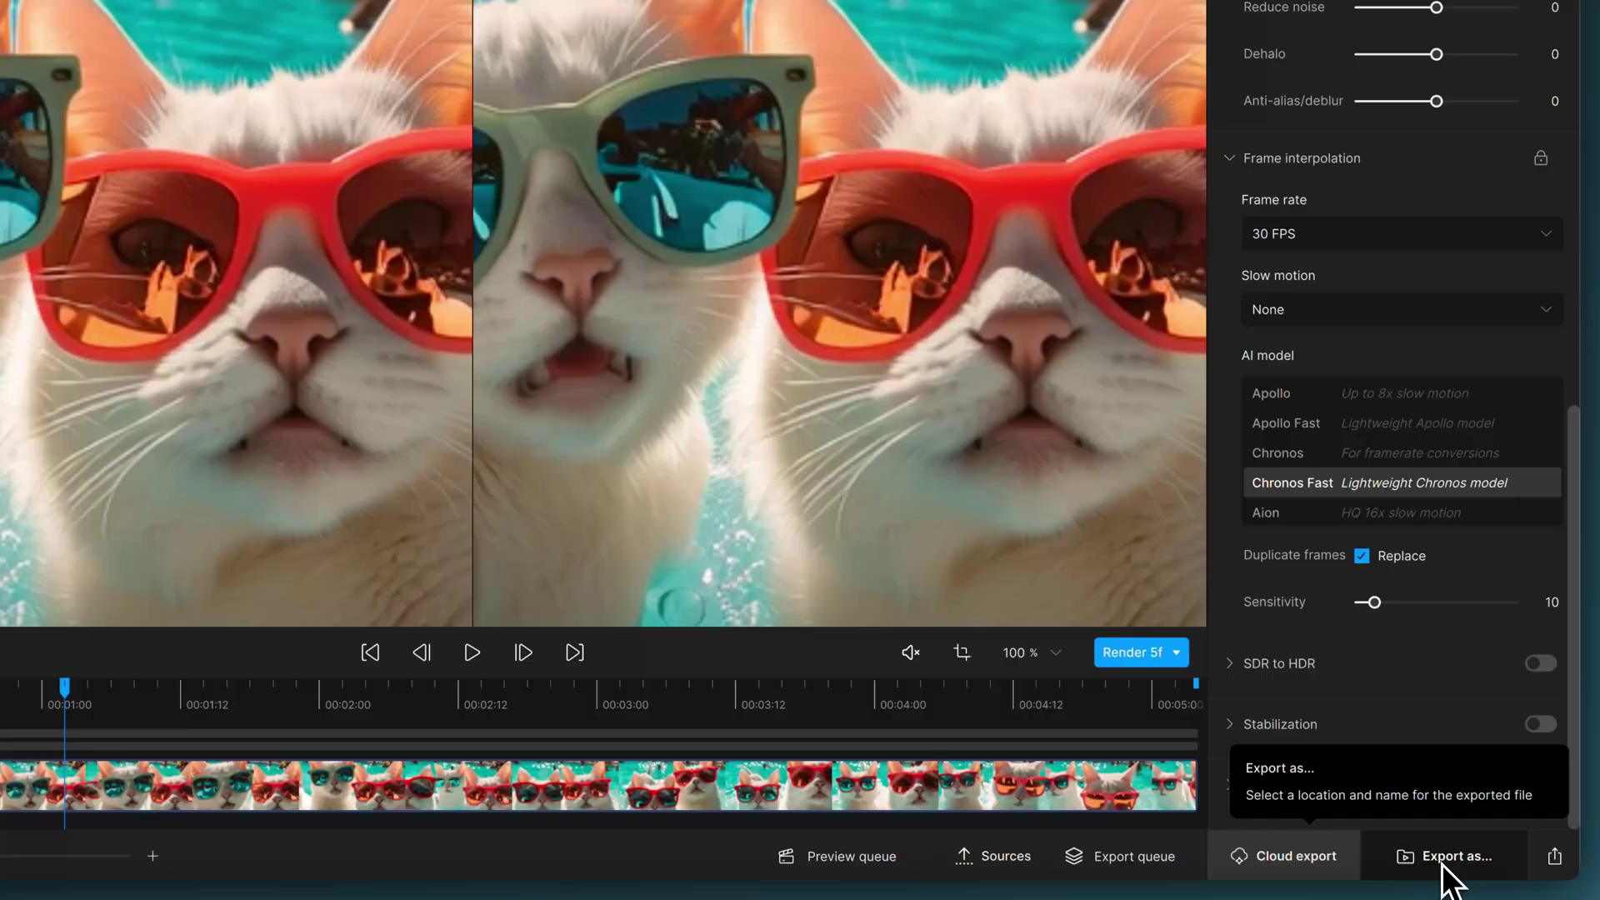
- Export the video to the Desktop under its default name and check the export queue
left_click(1443, 864)
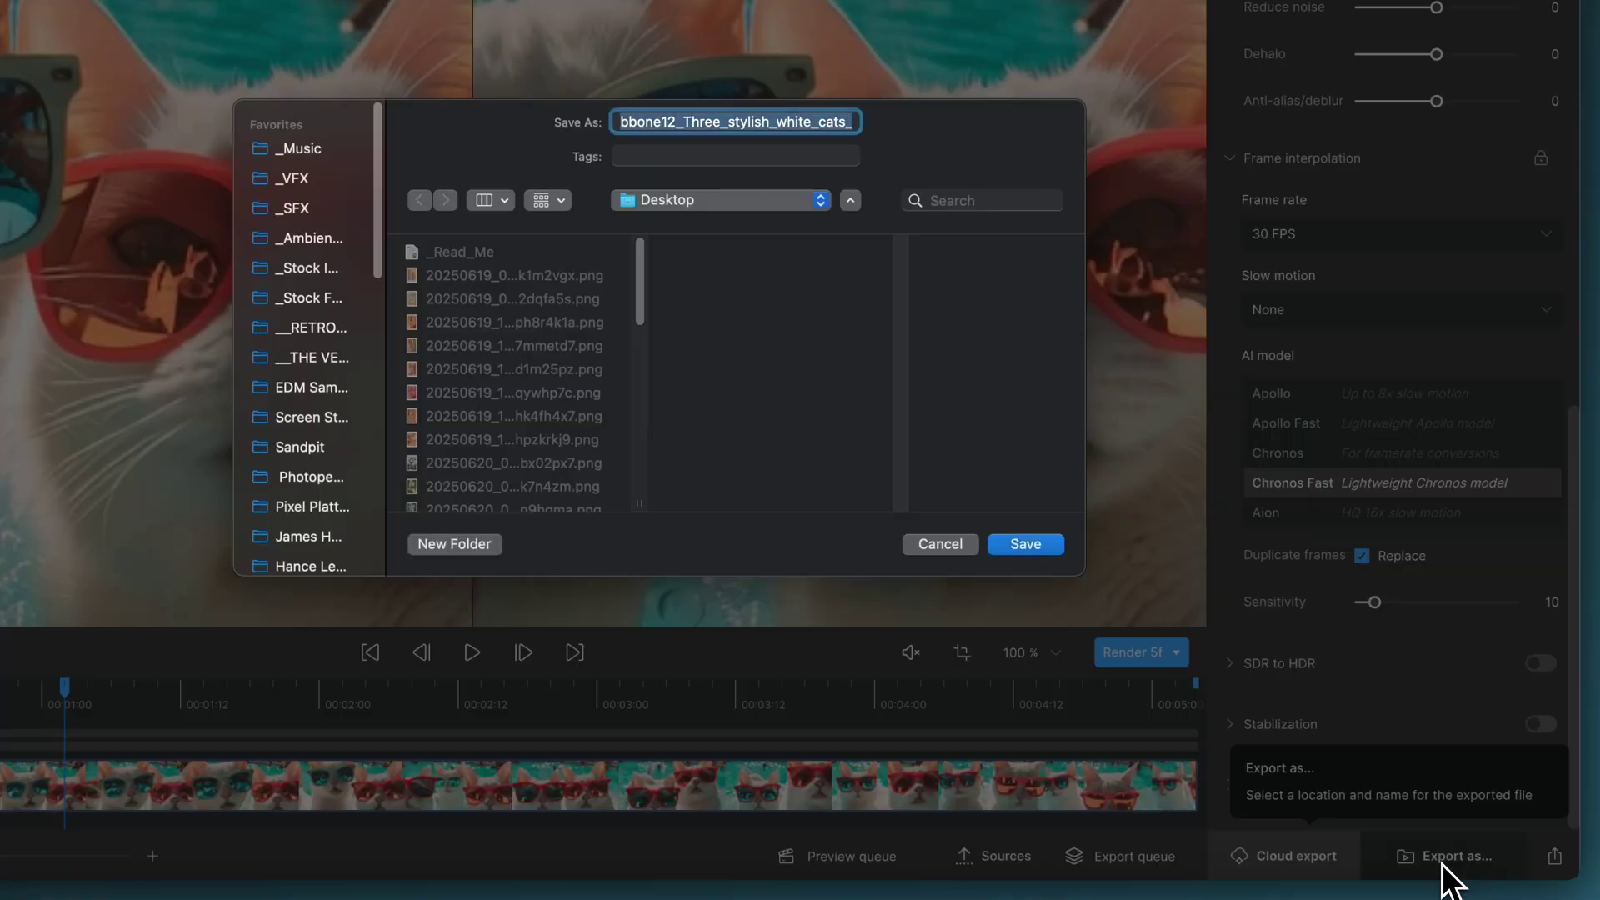
left_click(1037, 543)
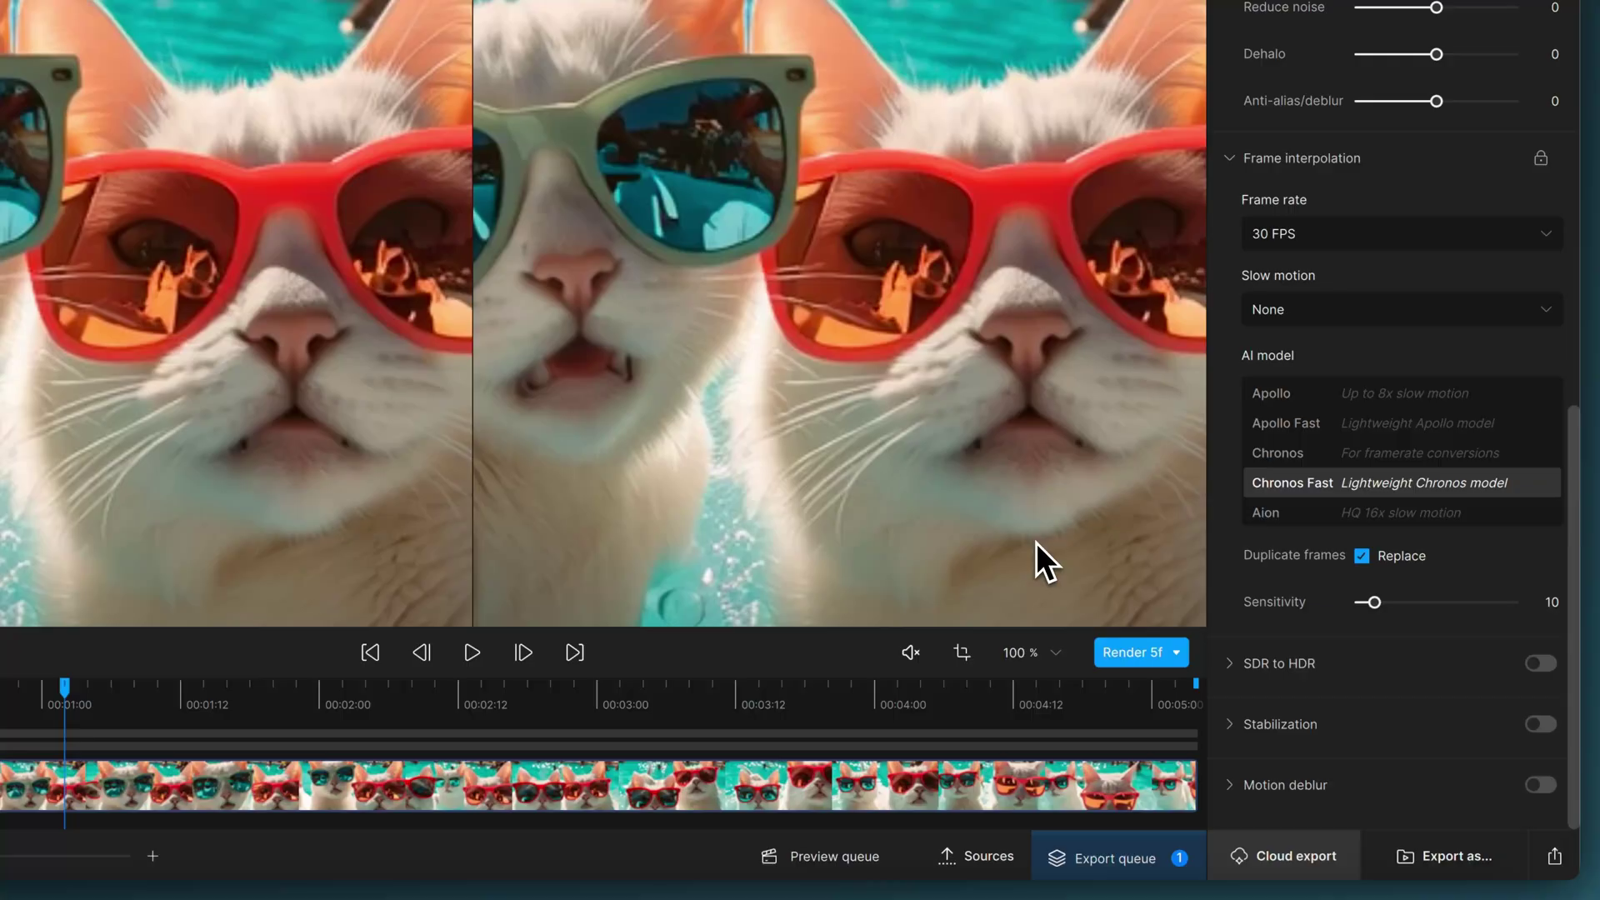
left_click(1137, 873)
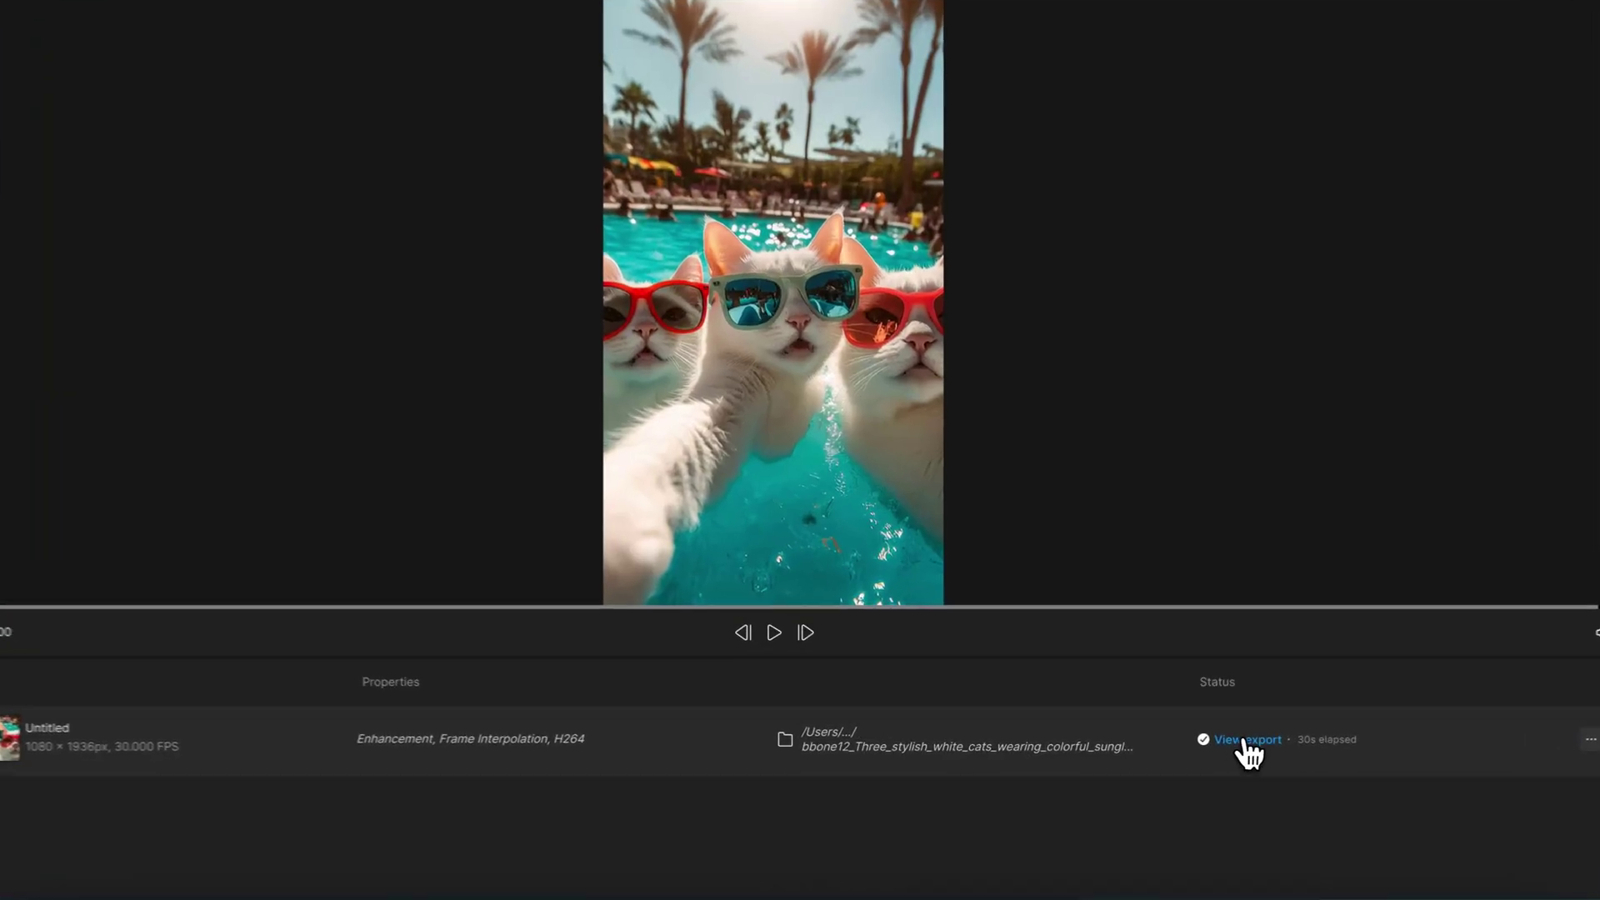
- Open the finished export in the player, centre its window and play the clip twice
left_click(1246, 741)
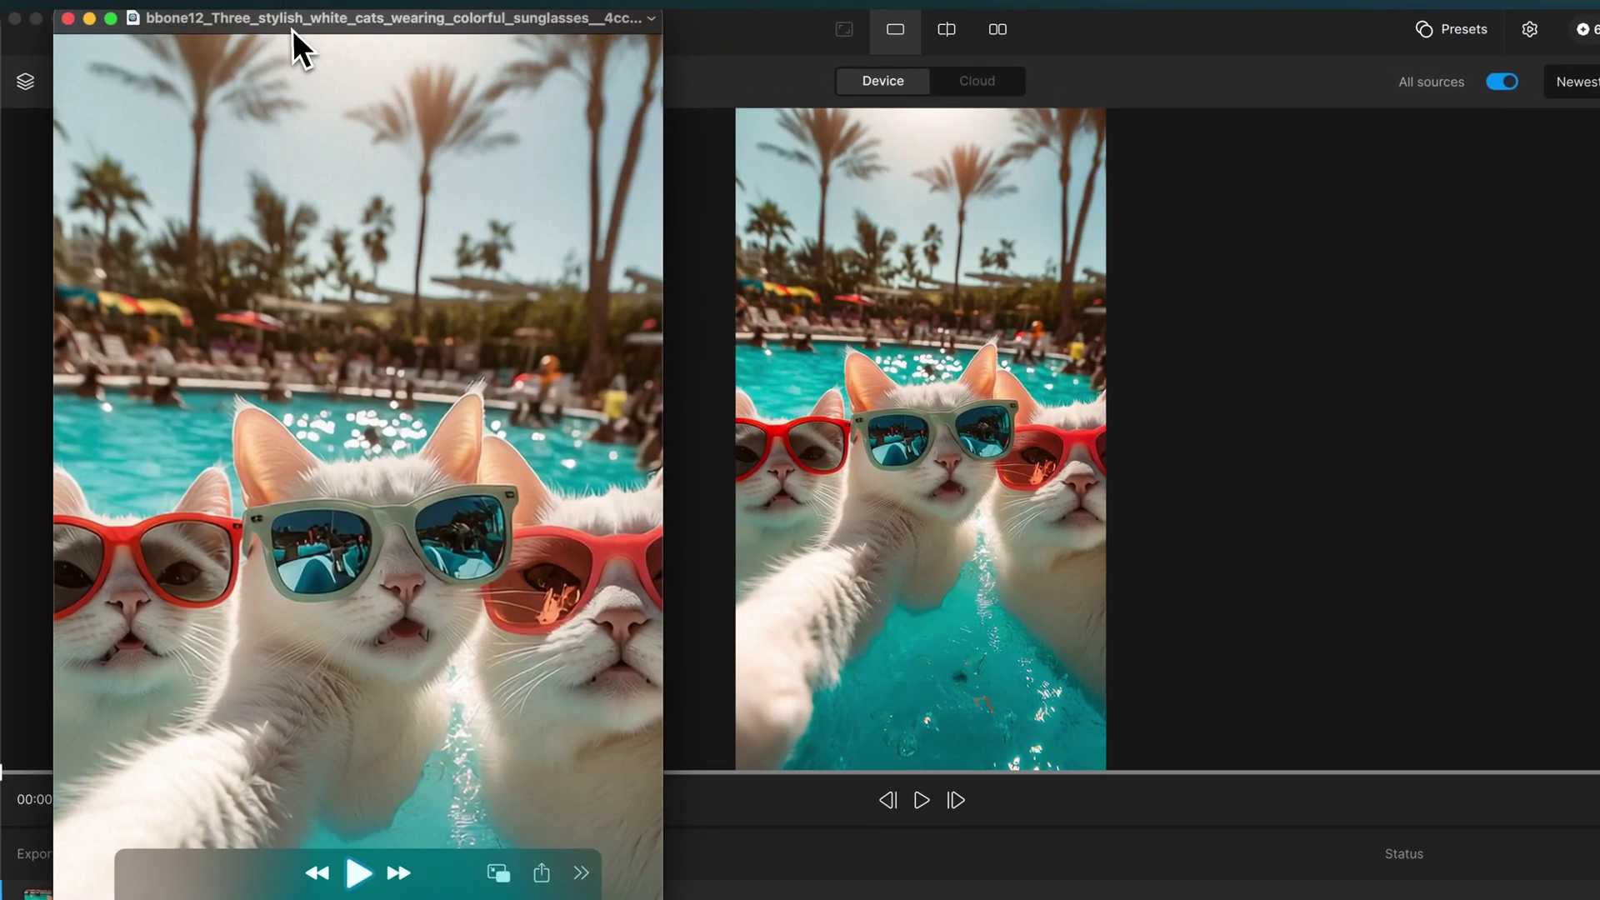
left_click_drag(296, 38, 768, 33)
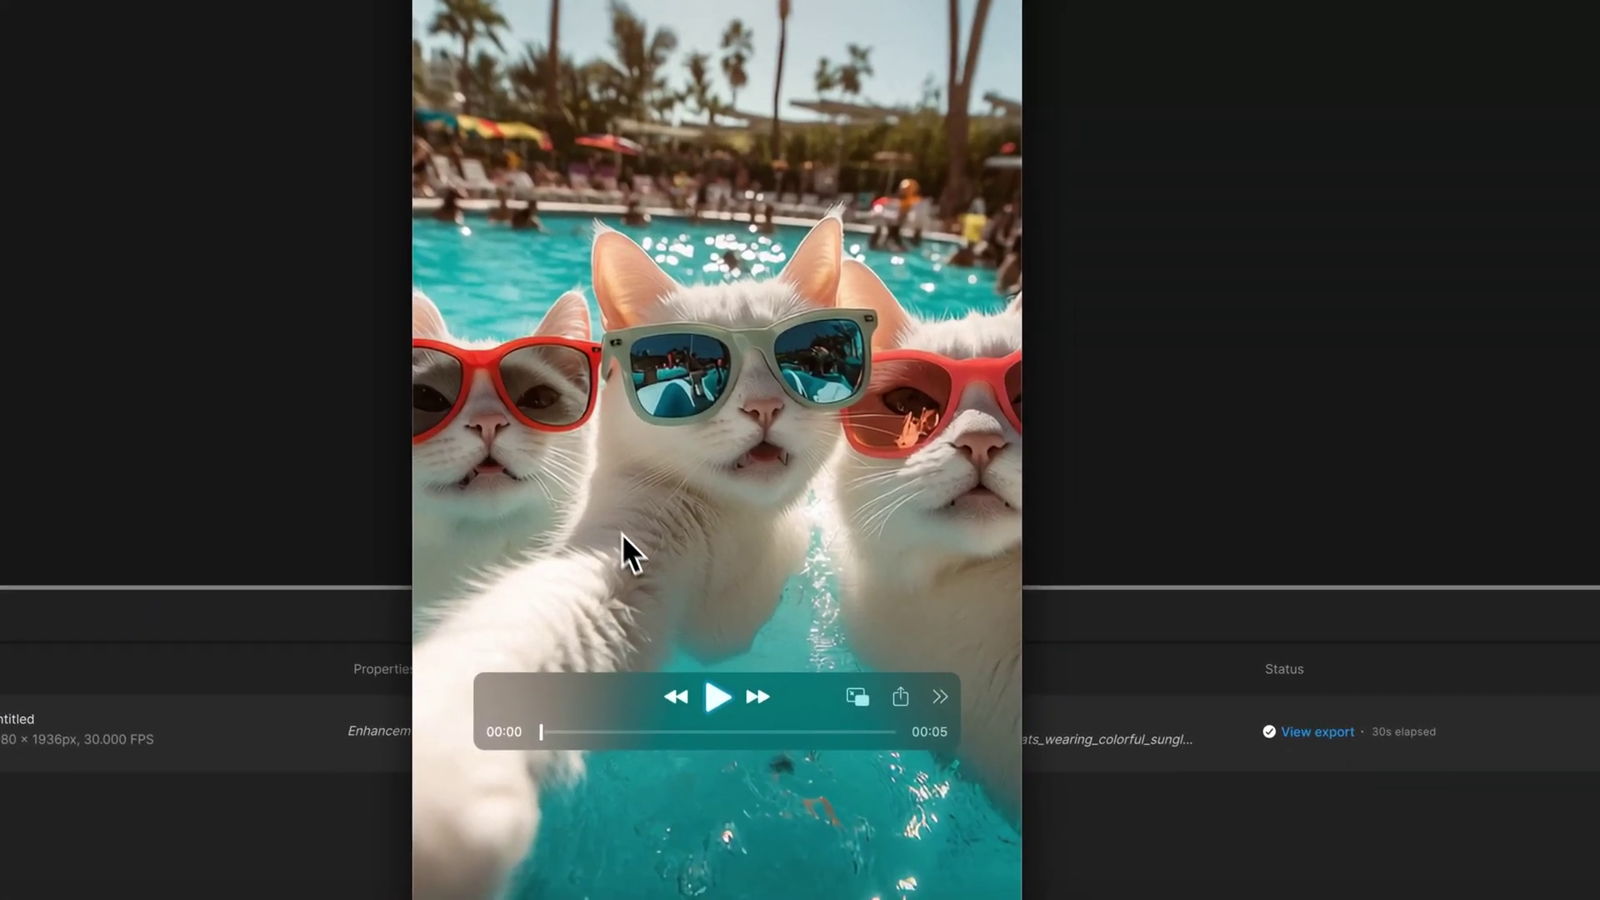
left_click(717, 696)
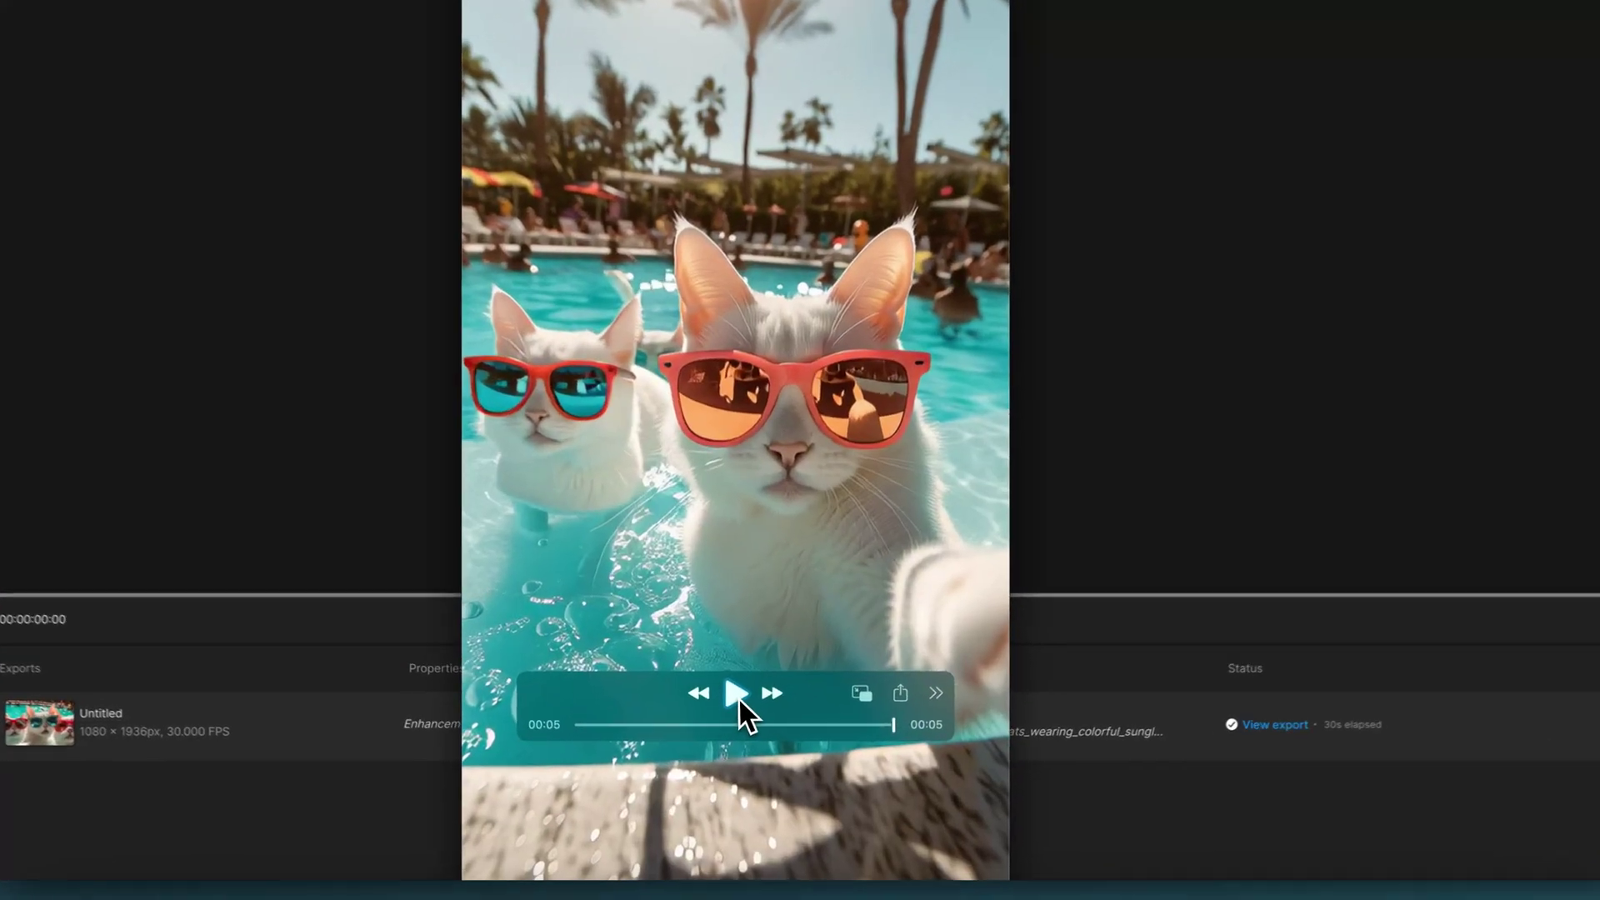
left_click(733, 714)
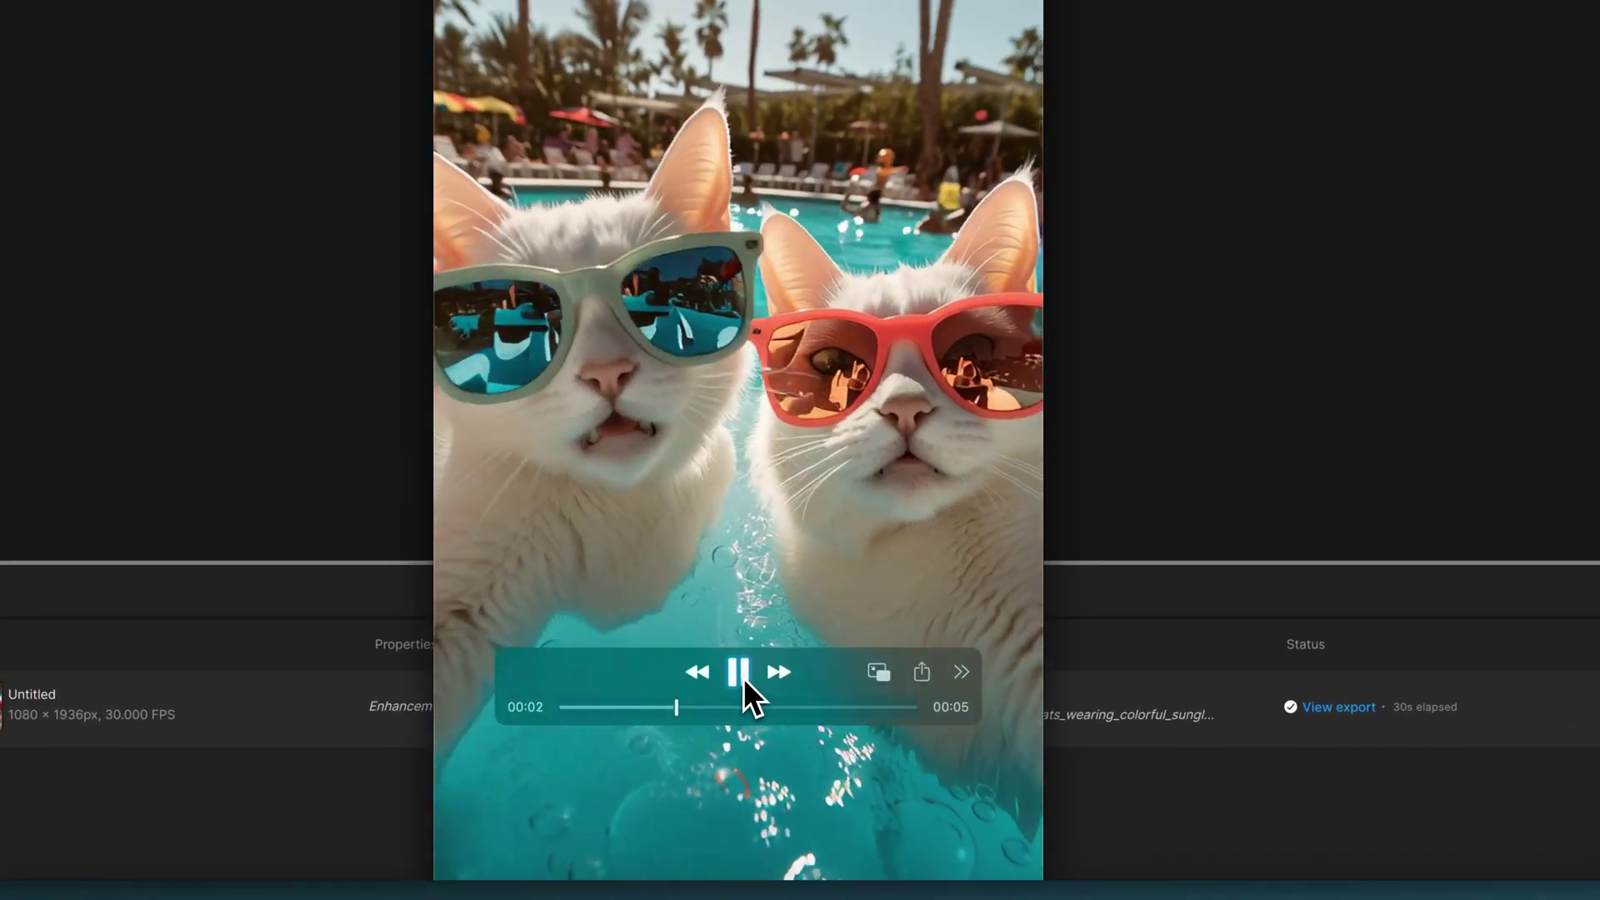